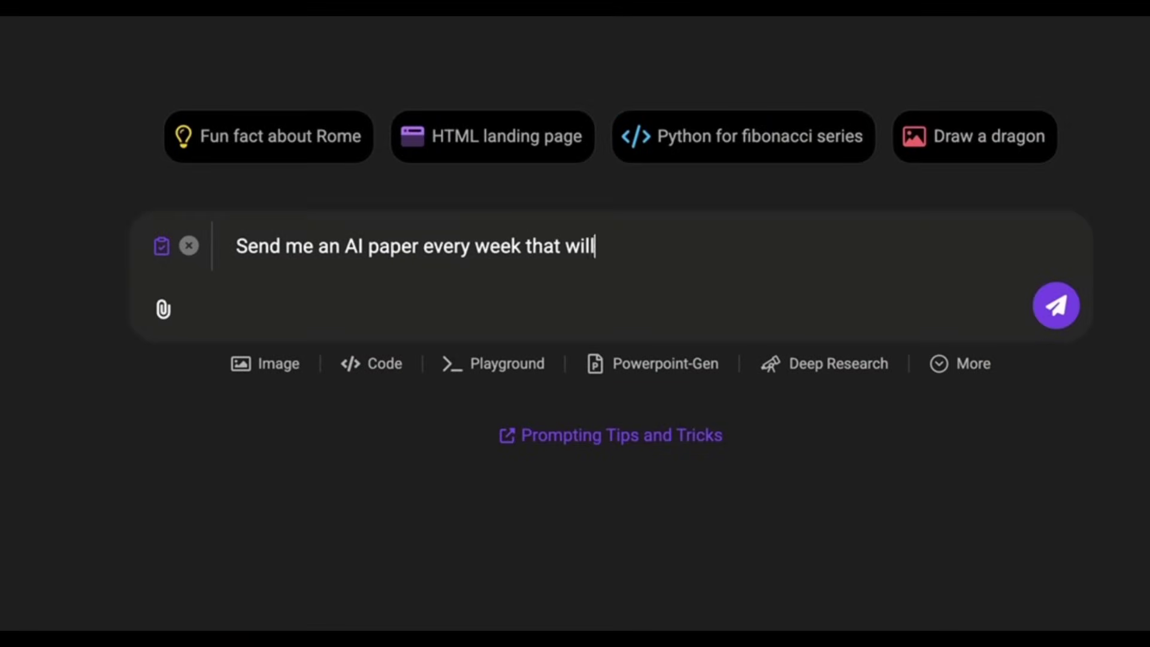
- Request a weekly AI research paper to help update my knowledge
{"action": "type", "text": "help me update my knowledge"}
{"action": "key", "text": "Return"}
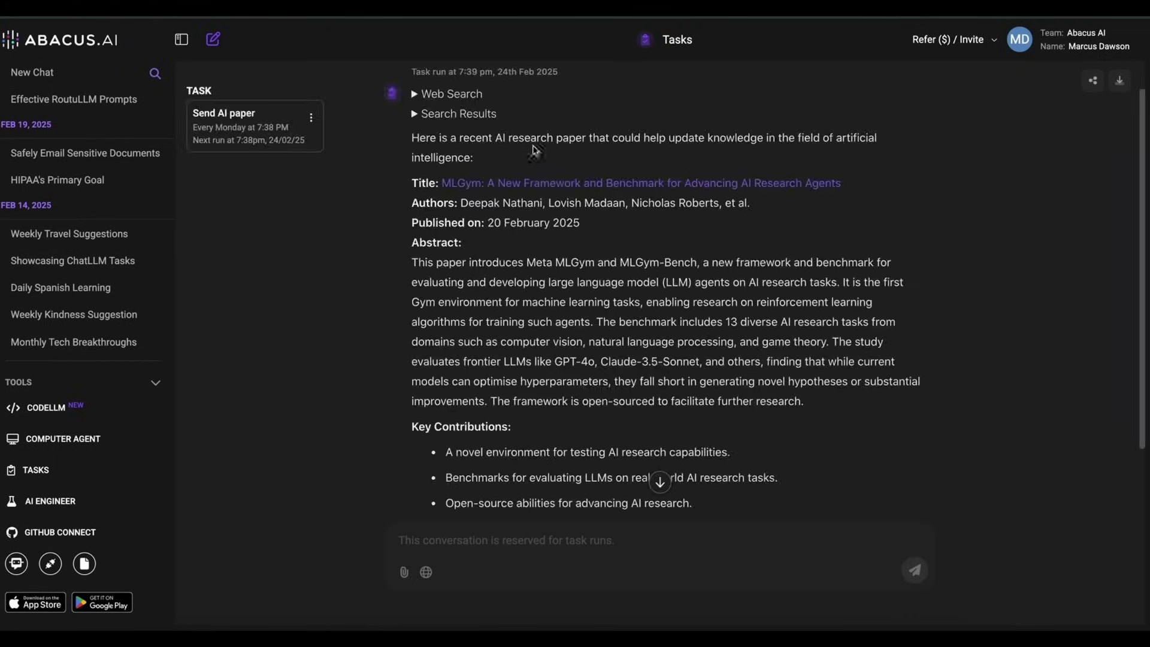
{"action": "scroll", "coordinate": [524, 208], "scroll_direction": "down", "scroll_amount": 2}
{"action": "scroll", "coordinate": [524, 219], "scroll_direction": "up", "scroll_amount": 2}
- Expand the web search results and open the full MLGym paper on arXiv
{"action": "left_click", "coordinate": [449, 94]}
{"action": "left_click", "coordinate": [453, 141]}
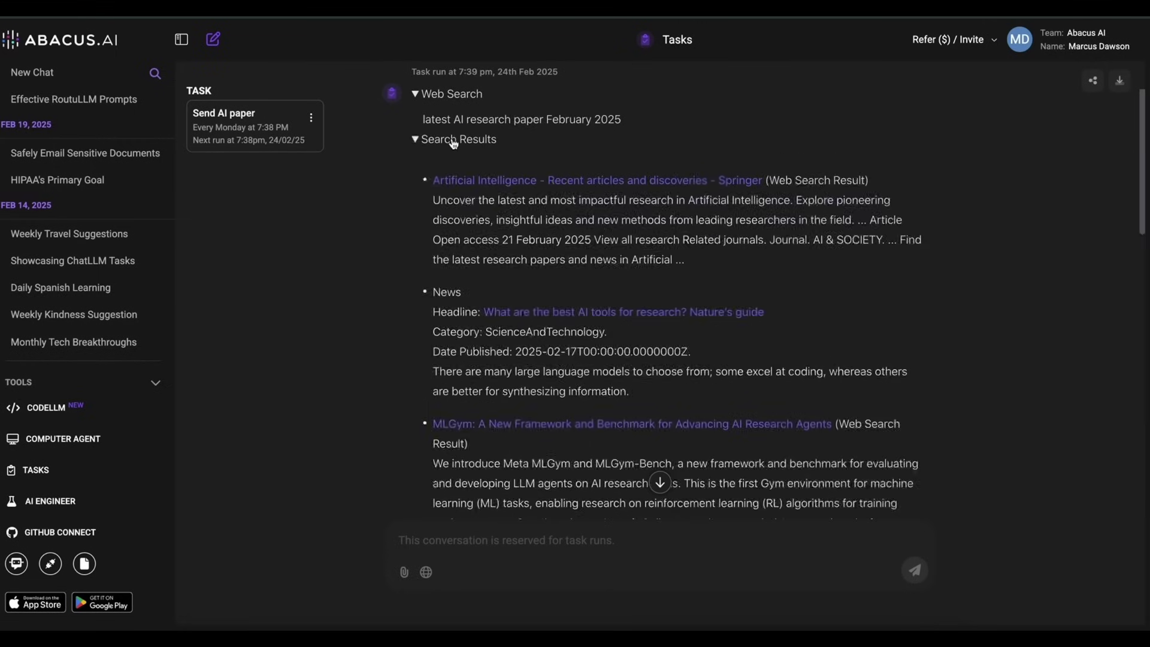
{"action": "scroll", "coordinate": [392, 278], "scroll_direction": "down", "scroll_amount": 15}
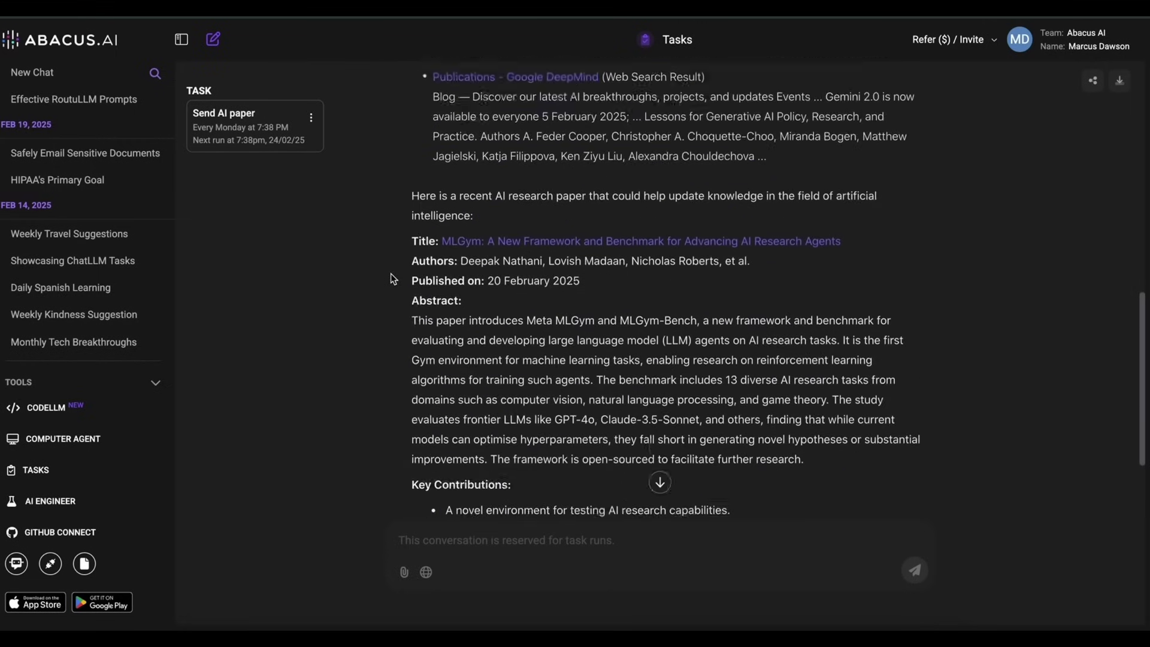
{"action": "scroll", "coordinate": [392, 278], "scroll_direction": "down", "scroll_amount": 1}
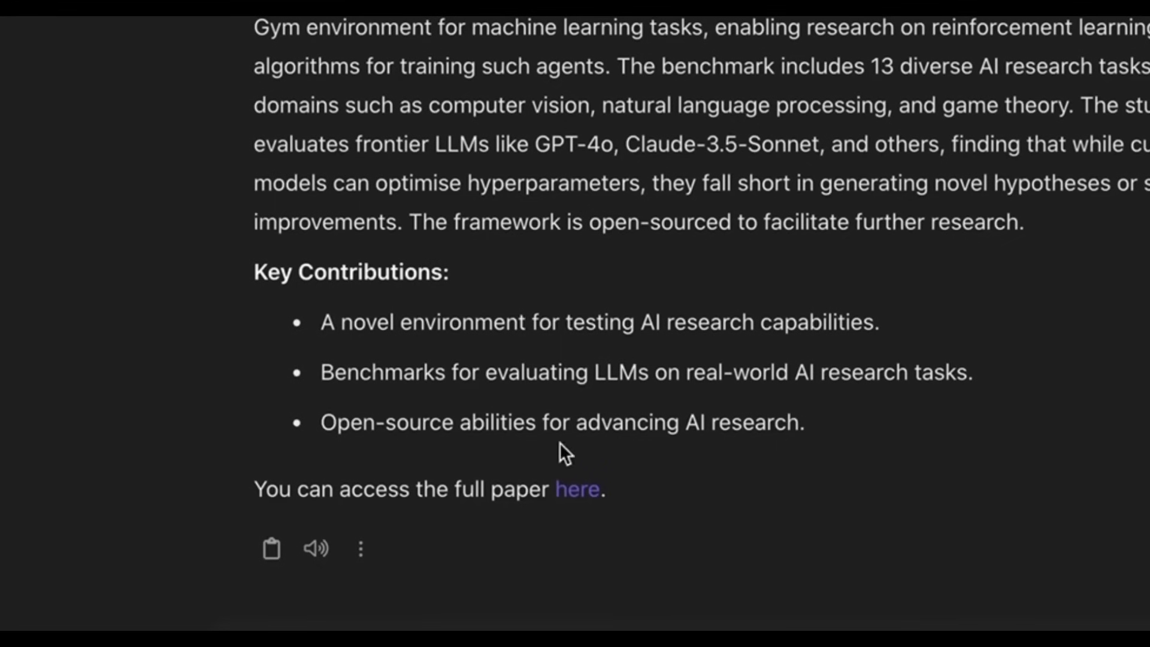
{"action": "left_click", "coordinate": [576, 490]}
{"action": "scroll", "coordinate": [360, 245], "scroll_direction": "down", "scroll_amount": 1}
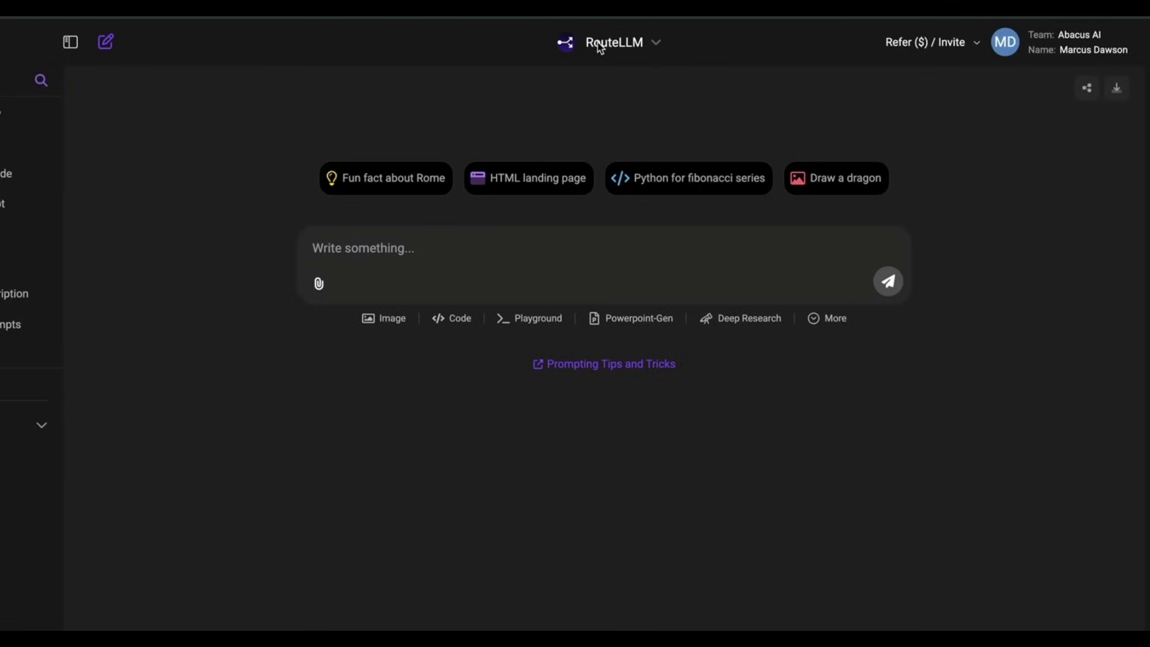
- Switch to SearchLLM and ask when the next full moon is and its spiritual meaning
{"action": "left_click", "coordinate": [599, 43]}
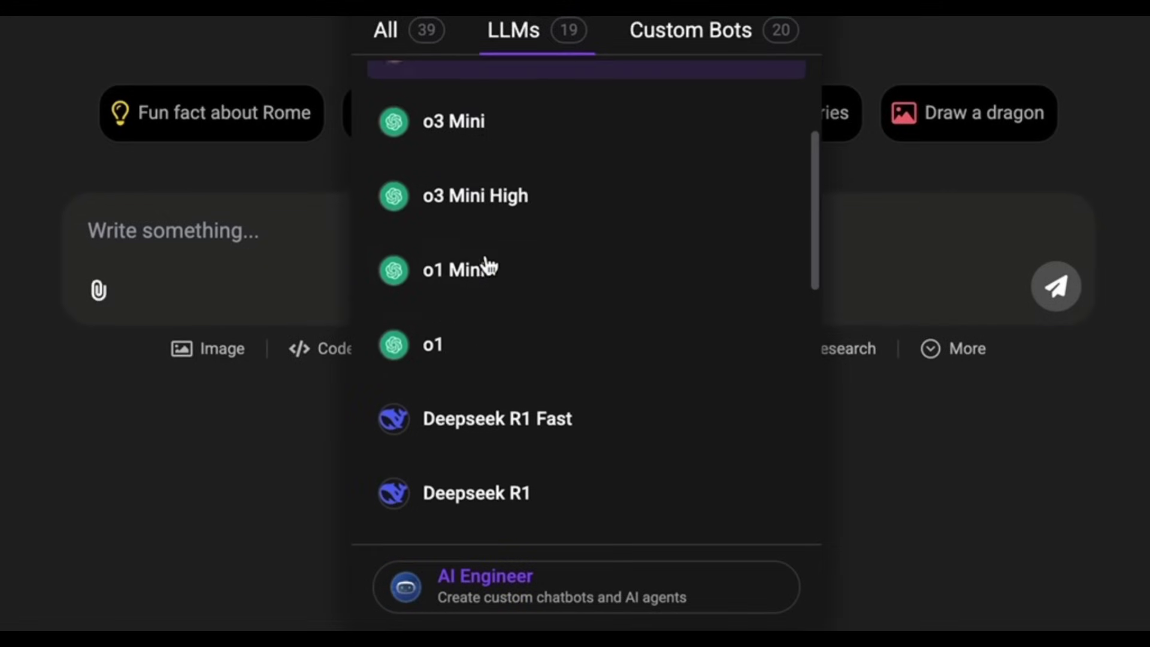
{"action": "scroll", "coordinate": [534, 265], "scroll_direction": "down", "scroll_amount": 5}
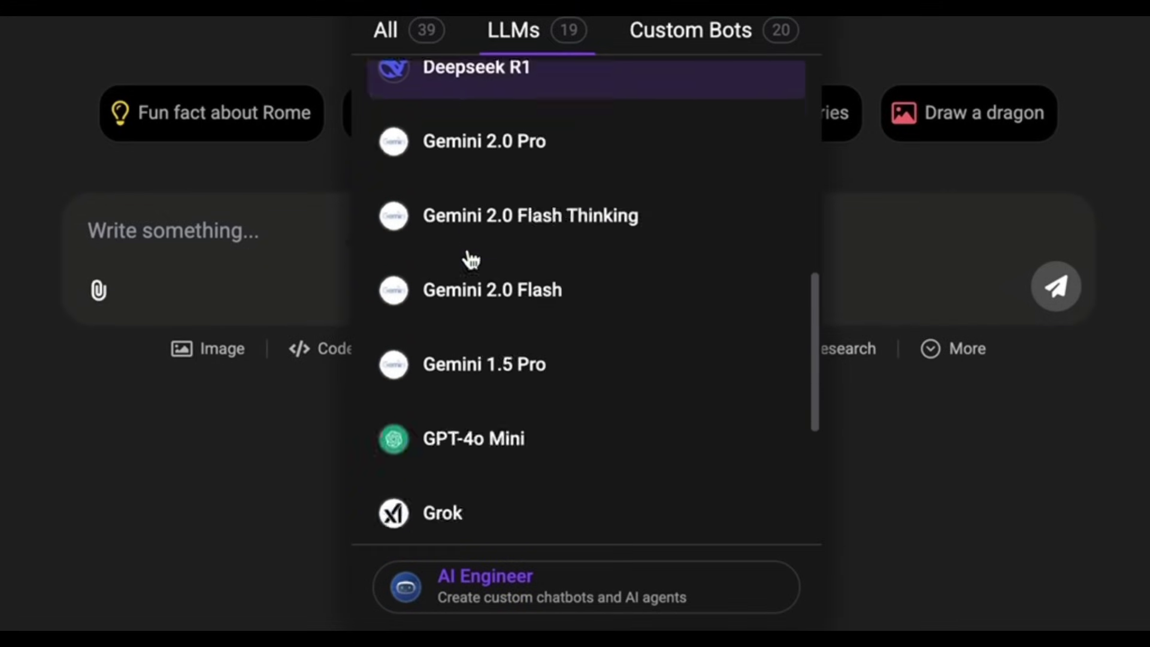
{"action": "scroll", "coordinate": [472, 258], "scroll_direction": "down", "scroll_amount": 5}
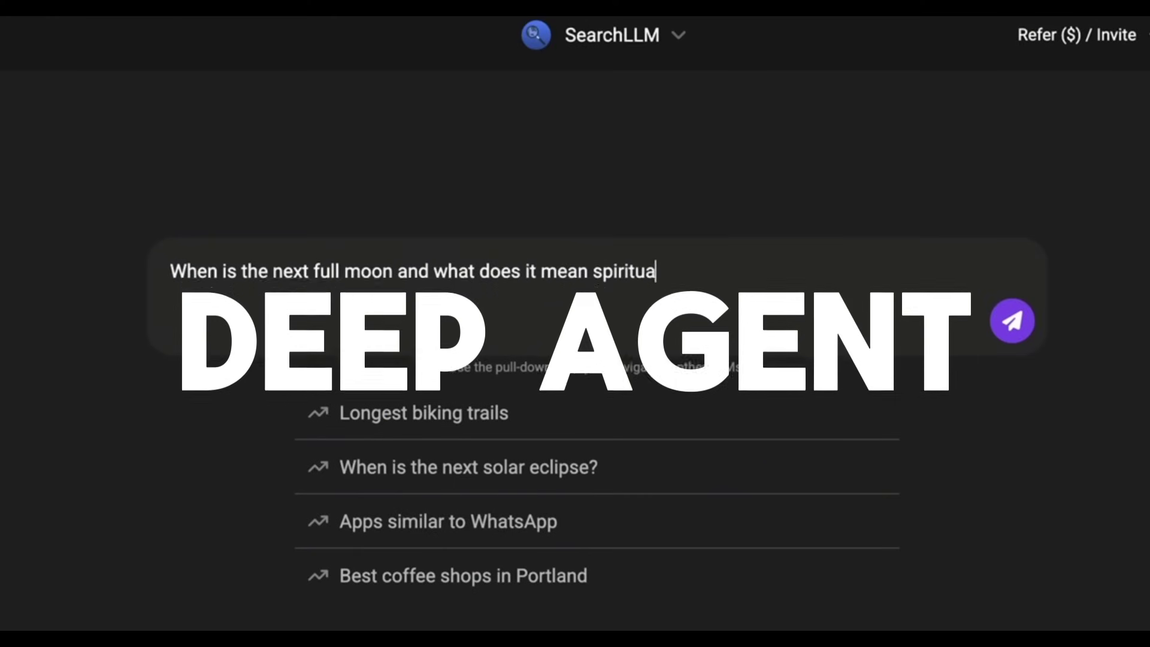
{"action": "type", "text": "lly?"}
{"action": "key", "text": "Return"}
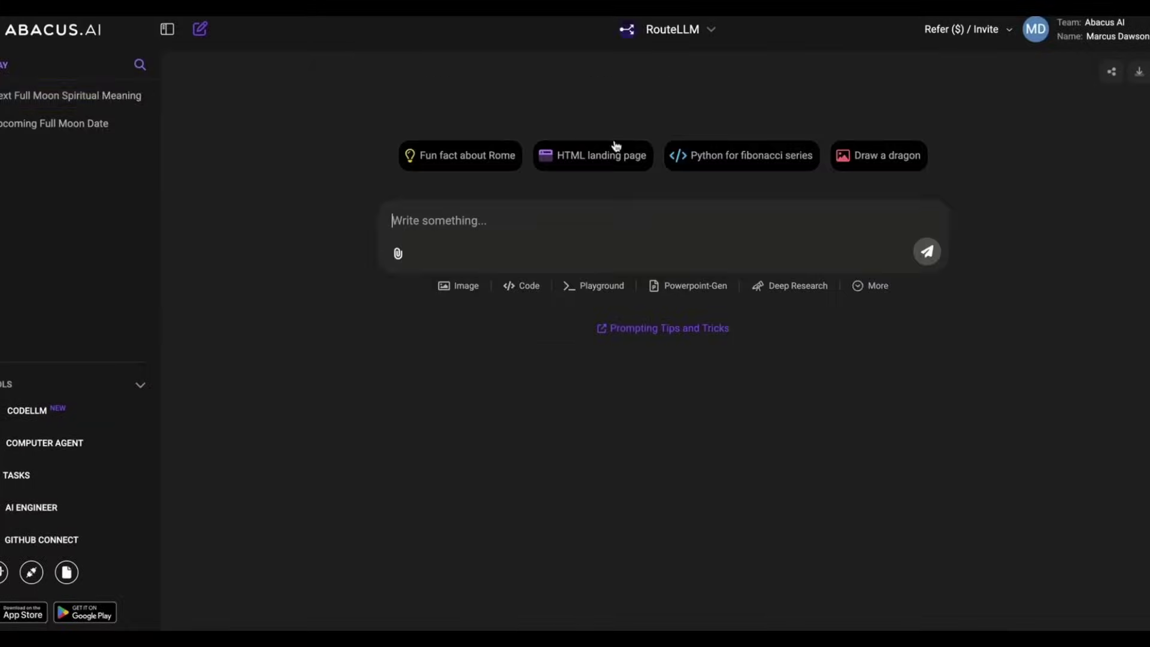
- Generate a four-seasons forest video with the Luma Labs model from a pasted prompt
{"action": "left_click", "coordinate": [859, 287]}
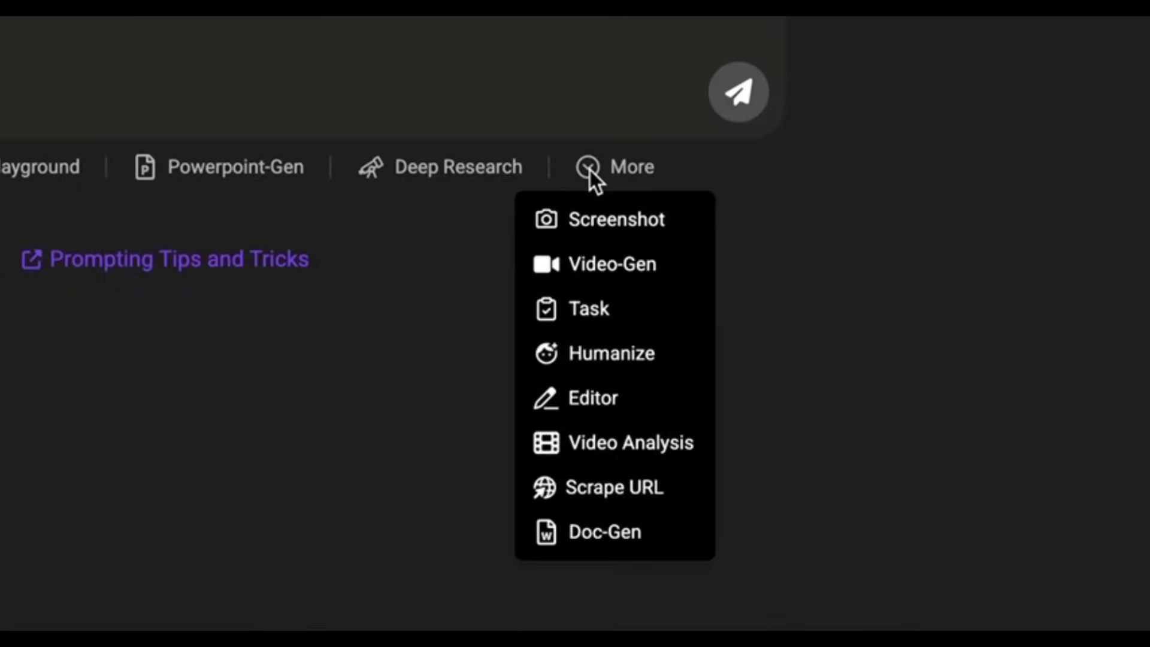
{"action": "left_click", "coordinate": [592, 270]}
{"action": "left_click", "coordinate": [491, 157]}
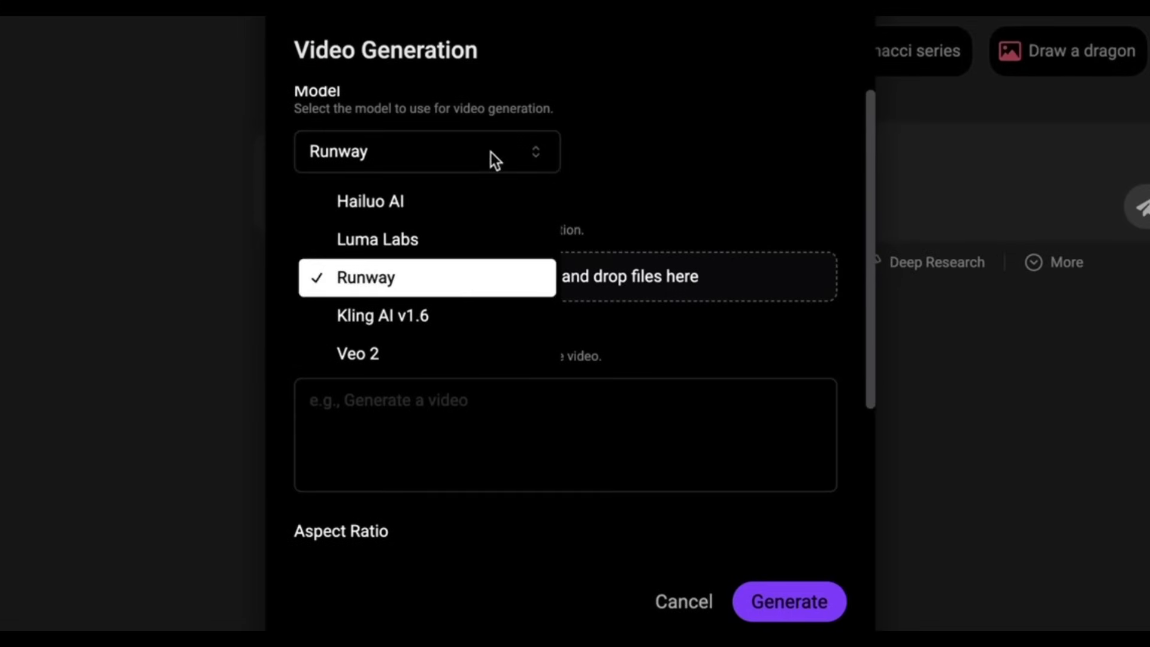
{"action": "left_click", "coordinate": [459, 252]}
{"action": "left_click", "coordinate": [616, 303]}
{"action": "type", "text": "Create a cinematic video of a forest transitioning through the four seasons, showcasing spring blossoms, summer greenery, autumn leaves, and a snow-covered winter, with smooth transitions and natural ambient sounds"}
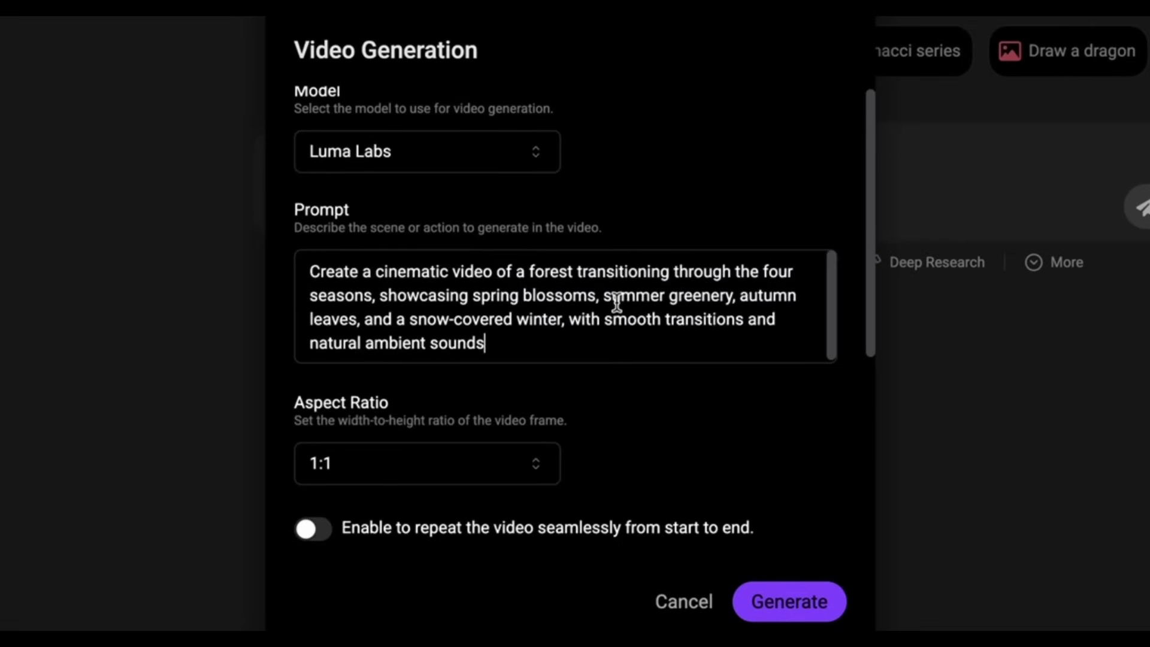
{"action": "scroll", "coordinate": [651, 389], "scroll_direction": "down", "scroll_amount": 3}
{"action": "scroll", "coordinate": [652, 390], "scroll_direction": "up", "scroll_amount": 3}
{"action": "left_click", "coordinate": [836, 614]}
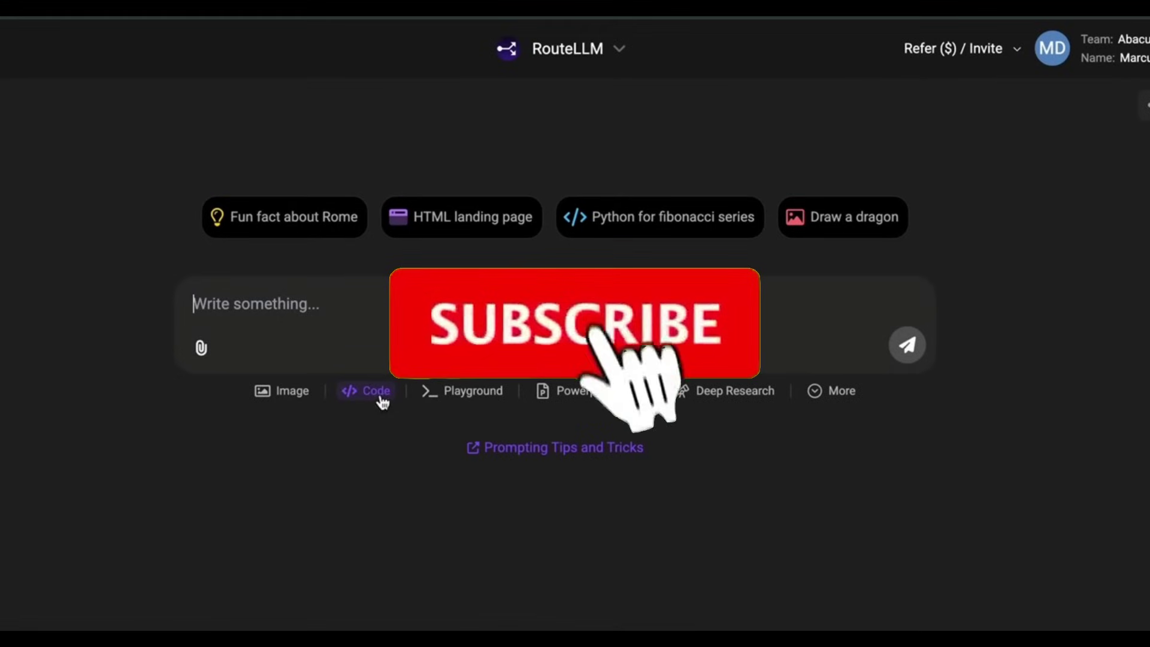
- Generate the glowing jellyfish image
{"action": "left_click", "coordinate": [281, 391]}
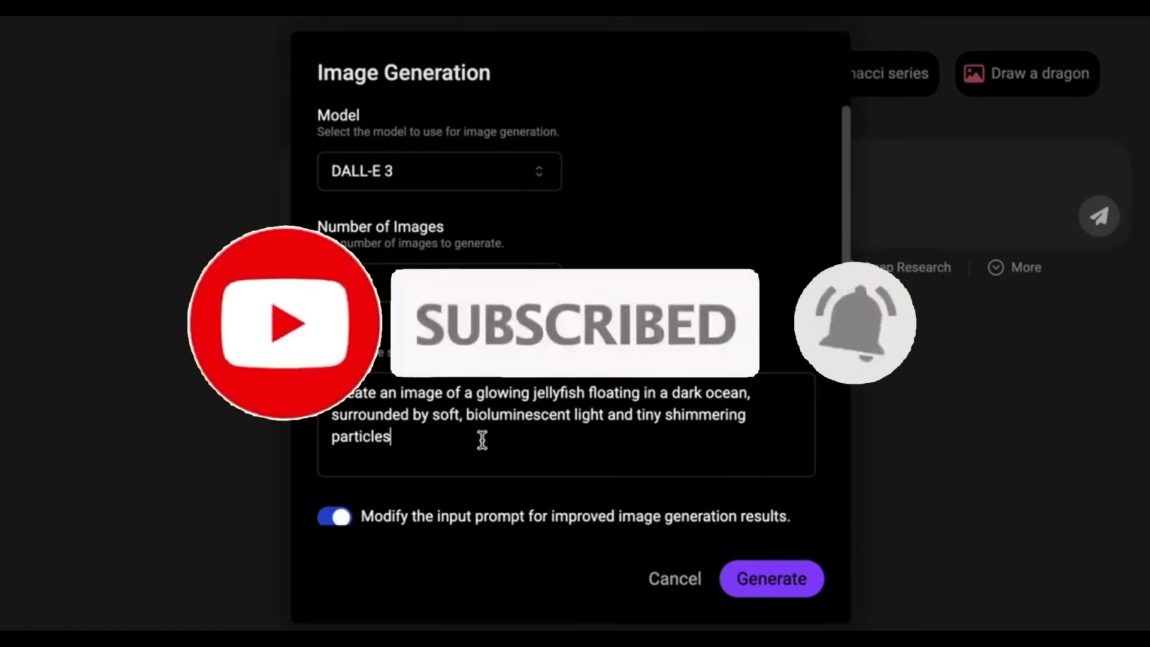
{"action": "scroll", "coordinate": [546, 443], "scroll_direction": "down", "scroll_amount": 6}
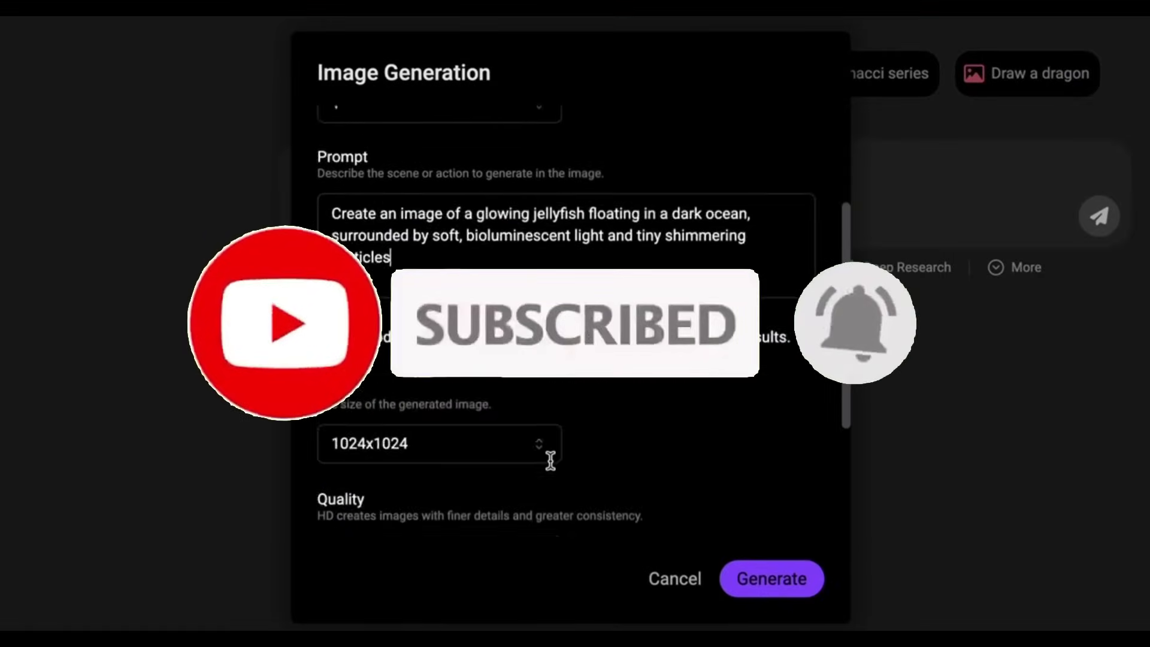
{"action": "left_click", "coordinate": [755, 573]}
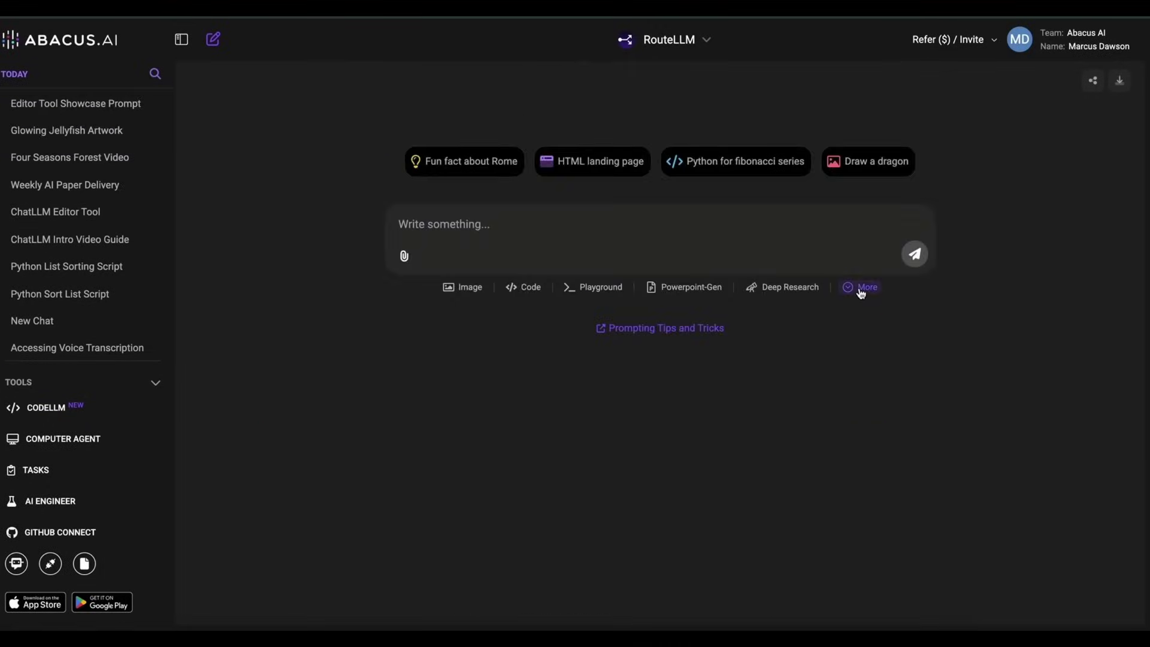
- Paste the AI-in-education blog-post prompt into the Editor and send it
{"action": "left_click", "coordinate": [861, 290]}
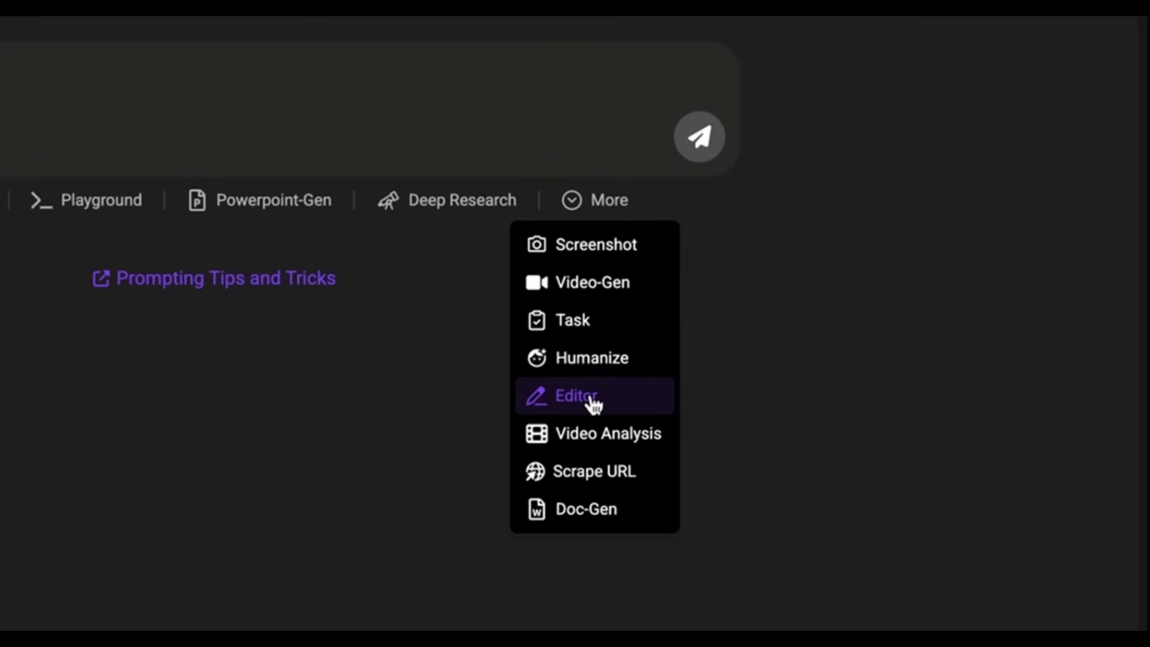
{"action": "left_click", "coordinate": [591, 399]}
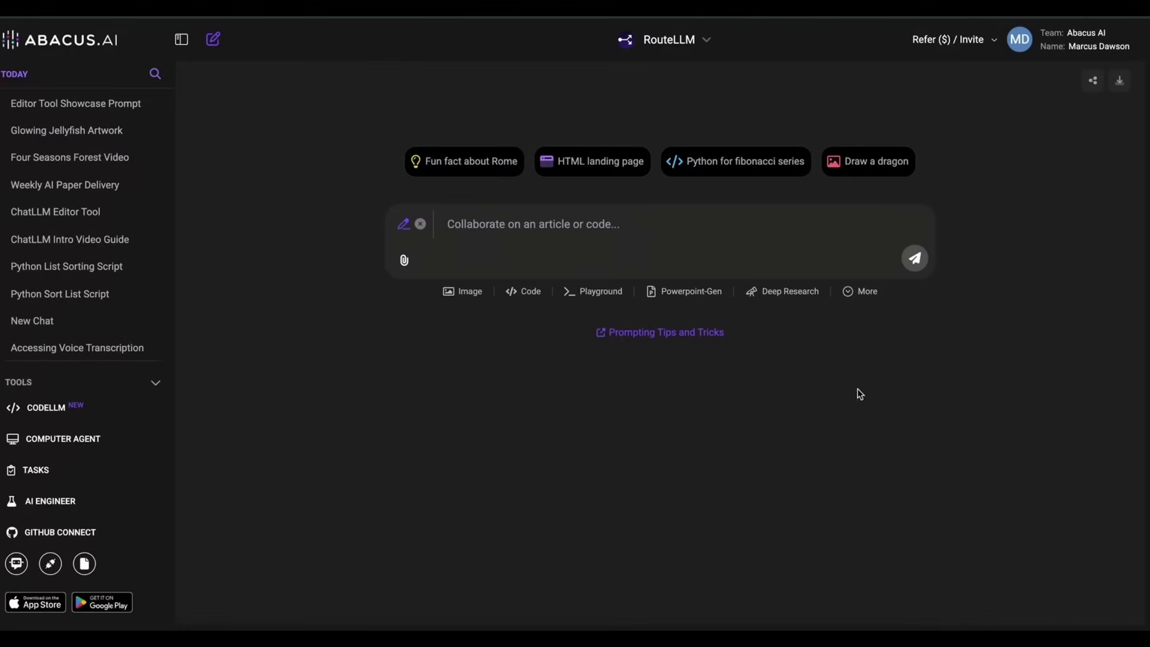
{"action": "type", "text": "In the playground, create the following so I can collaborate on it with you: create a professional blog post about the importance of artificial intelligence in modern education. The blog should include: 1. A compelling introduction that highlights the role of AI in transforming education. 2. Three key benefits of AI in education, each explained in a separate section. 3. A conclusion that emphasizes the future potential of AI in learning. Use headings, subheadings, and bullet points where necessary. Once the draft is complete, refine it using the editor tool to adjust formatting, improve clarity, and ensure proper grammar. Highlight any changes made during the editing proces"}
{"action": "key", "text": "Return"}
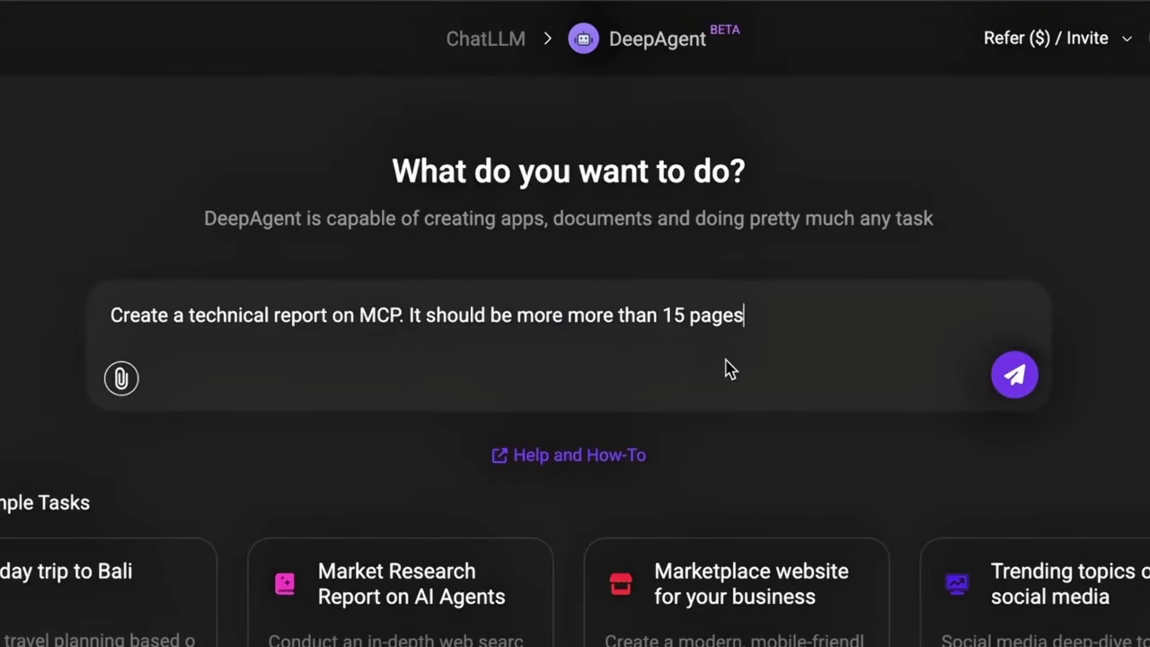
- Send the MCP report request, answering Master Control Program, technical professionals, 15 pages, detailed structure
{"action": "key", "text": "Return"}
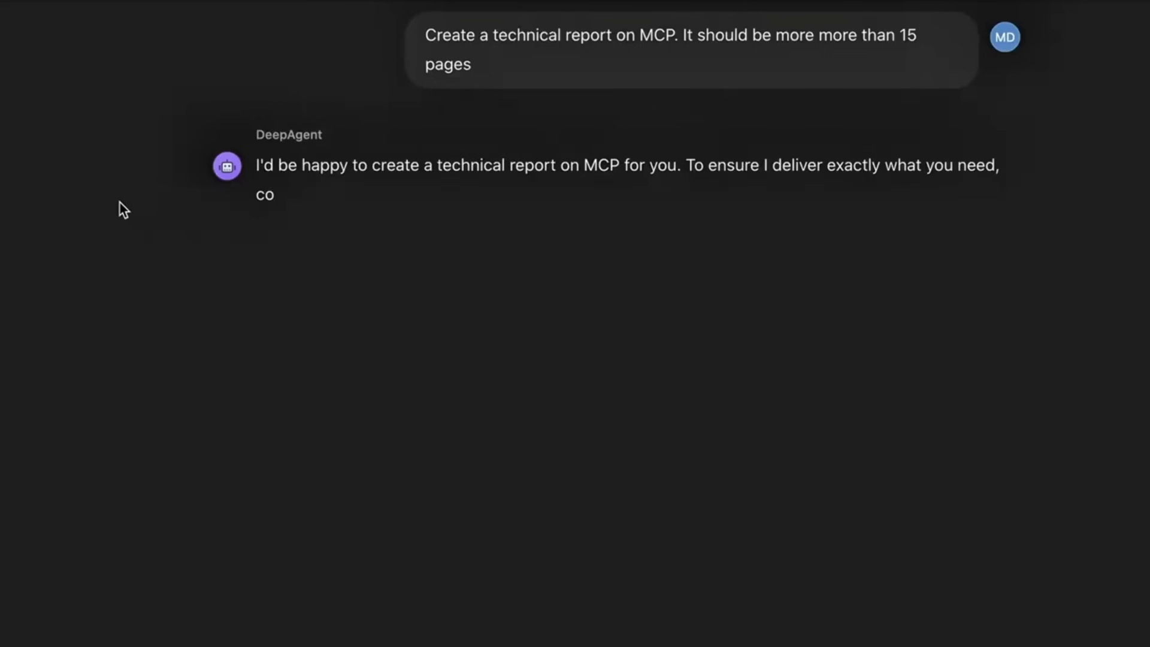
{"action": "scroll", "coordinate": [120, 202], "scroll_direction": "down", "scroll_amount": 10}
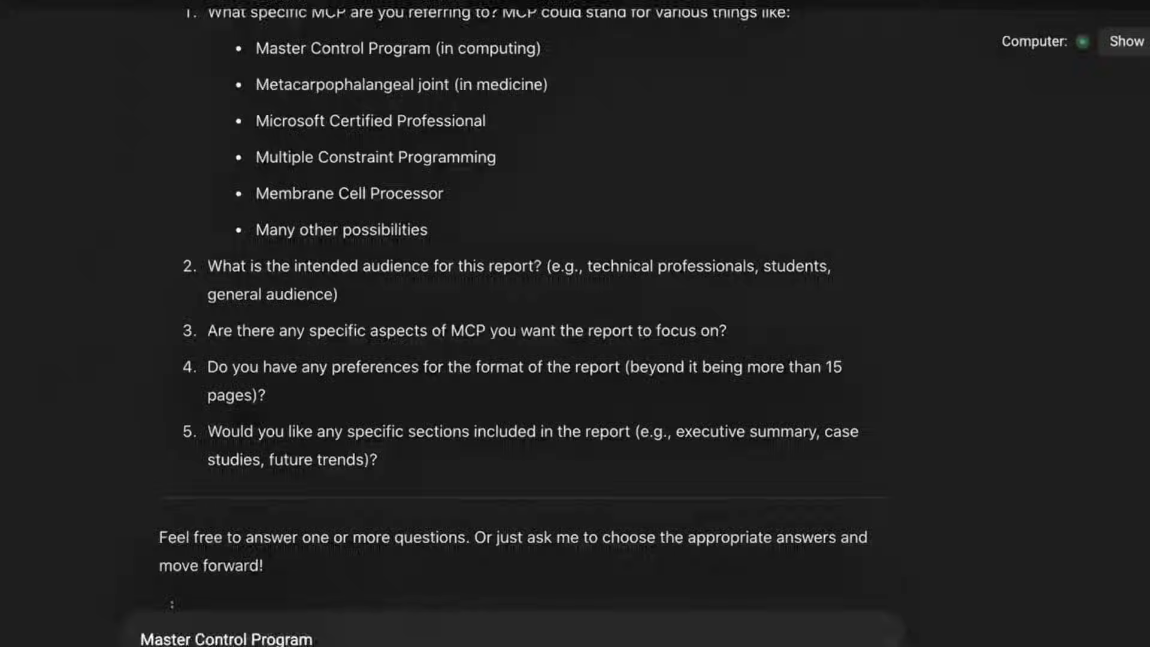
{"action": "key", "text": "Return"}
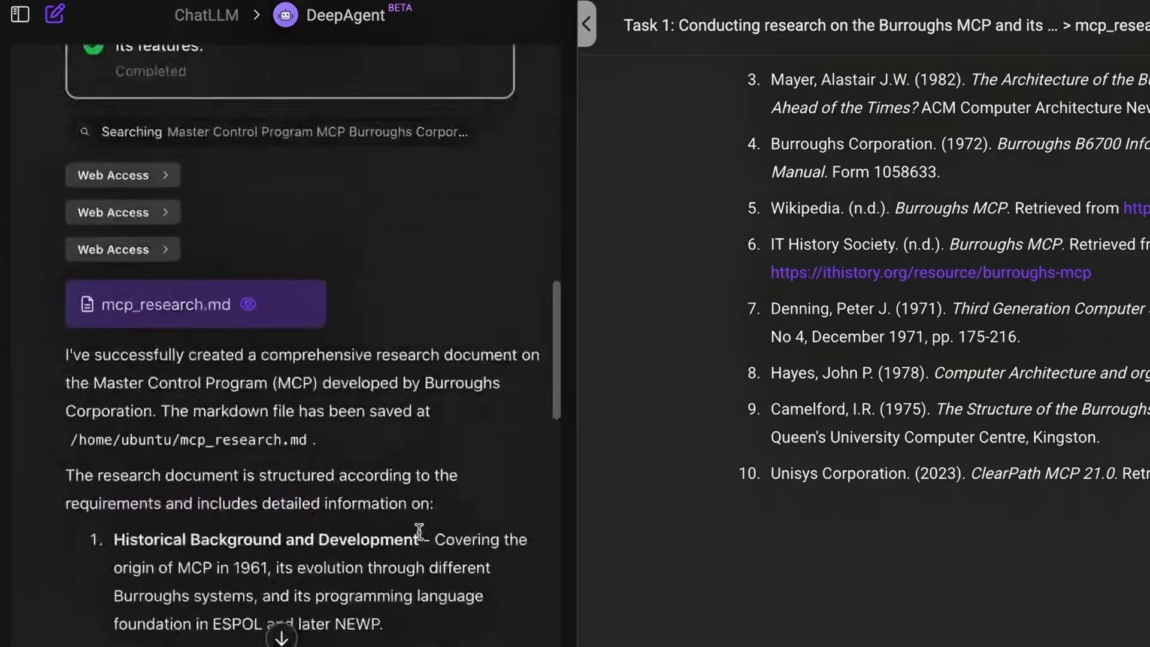
{"action": "scroll", "coordinate": [419, 532], "scroll_direction": "down", "scroll_amount": 5}
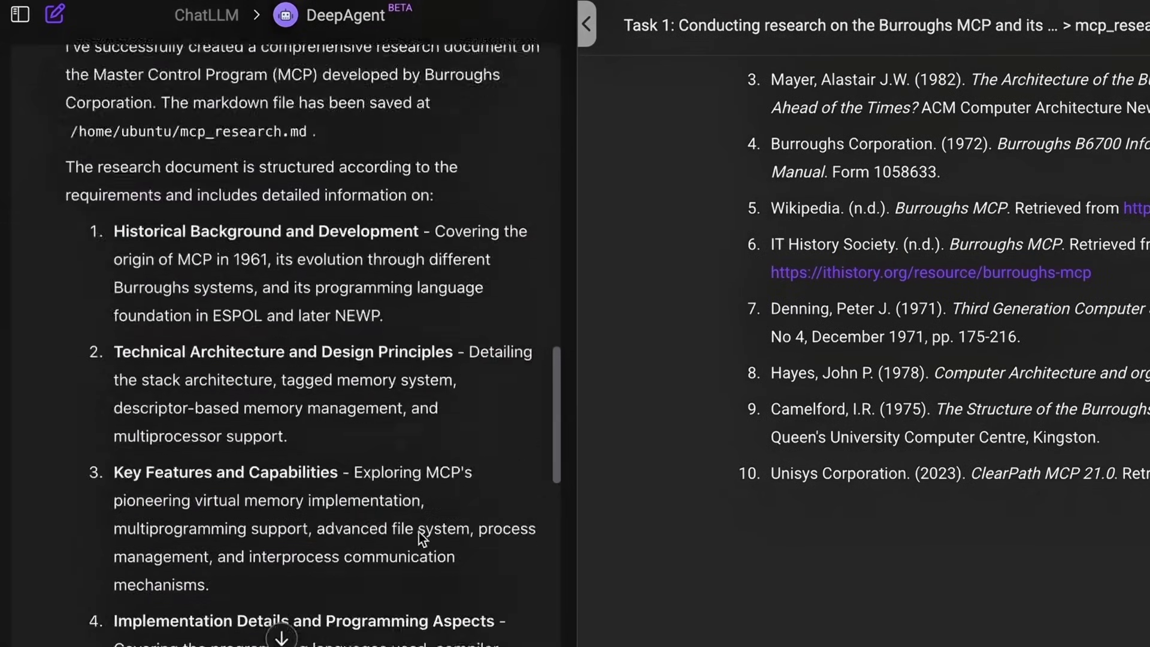
{"action": "scroll", "coordinate": [418, 531], "scroll_direction": "down", "scroll_amount": 15}
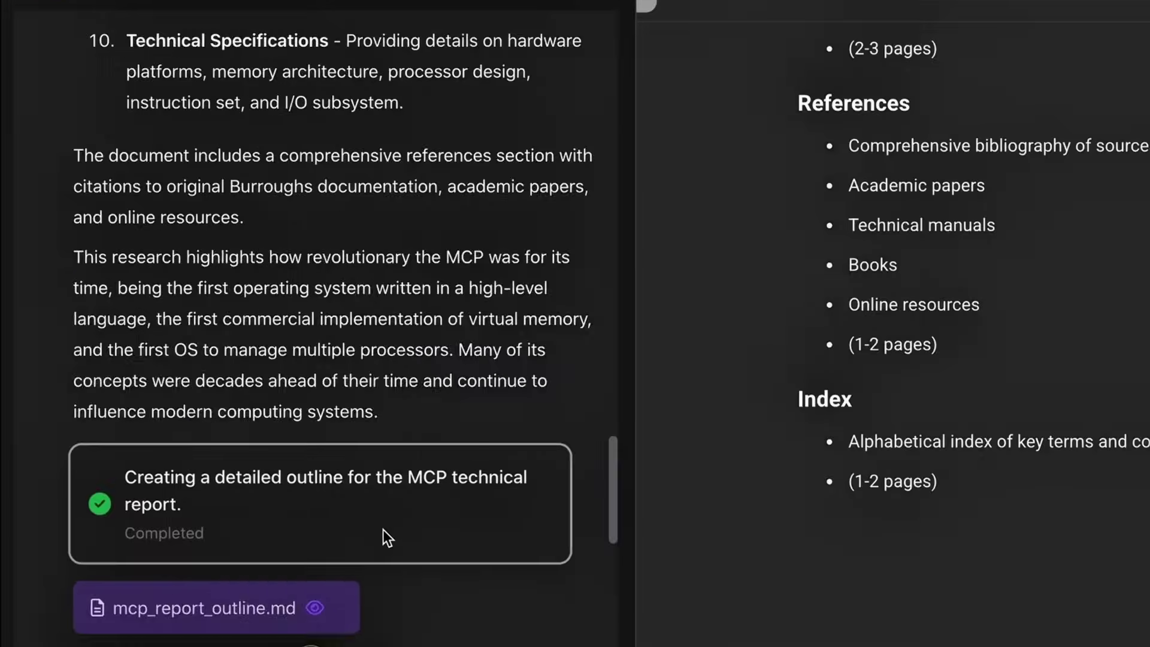
{"action": "scroll", "coordinate": [286, 440], "scroll_direction": "down", "scroll_amount": 10}
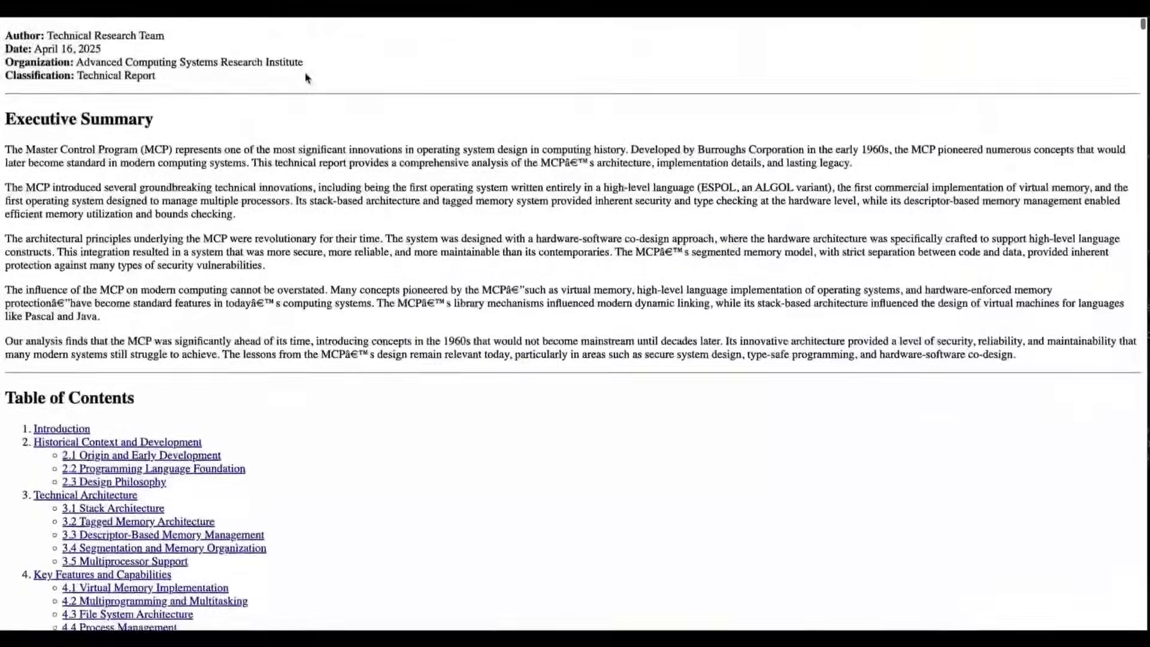
{"action": "scroll", "coordinate": [305, 77], "scroll_direction": "down", "scroll_amount": 3}
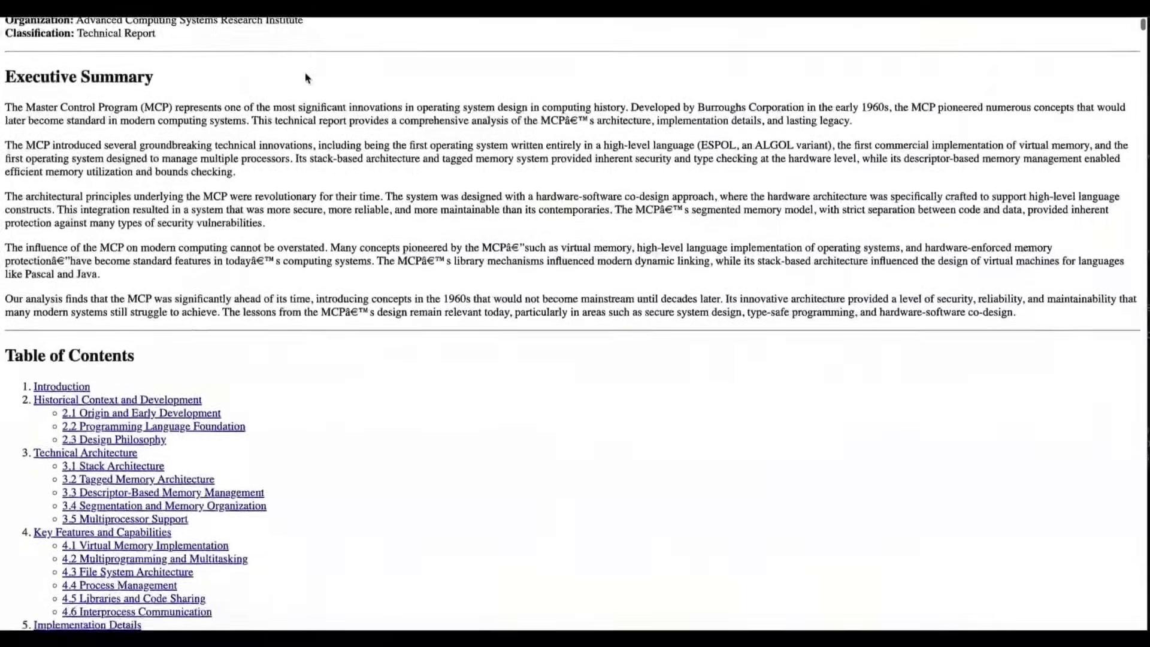
{"action": "scroll", "coordinate": [306, 73], "scroll_direction": "down", "scroll_amount": 4}
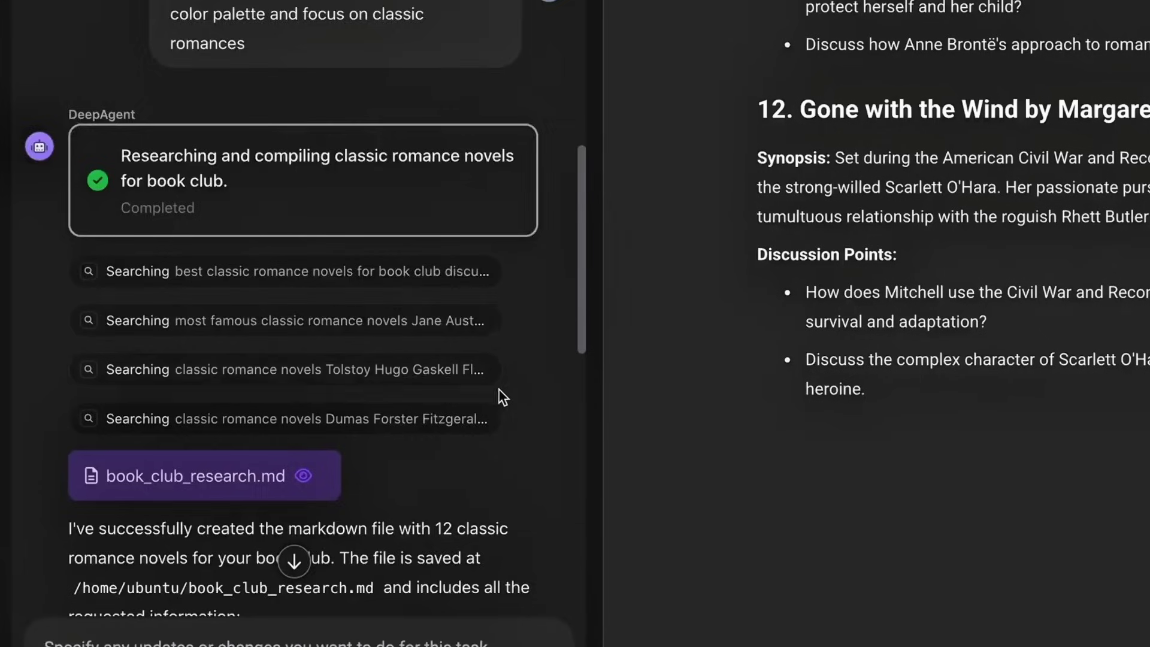
- Scroll through the Classic Romance Book Club reply and its Preview Web and Deploy options
{"action": "scroll", "coordinate": [362, 365], "scroll_direction": "down", "scroll_amount": 4}
{"action": "scroll", "coordinate": [498, 390], "scroll_direction": "down", "scroll_amount": 8}
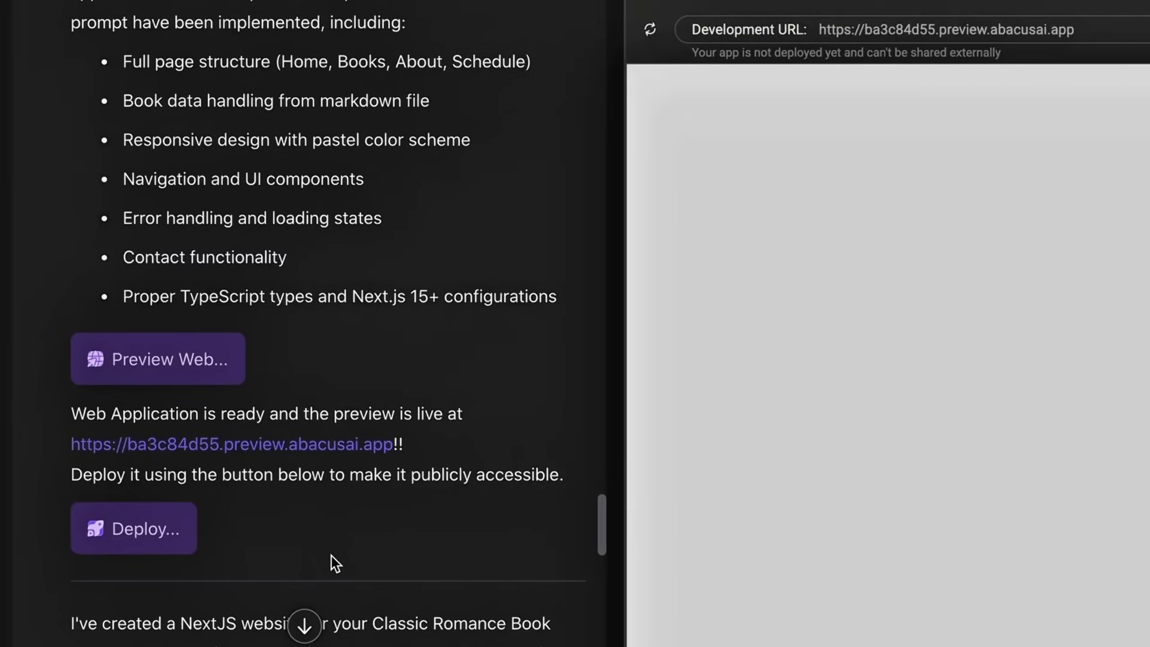
{"action": "scroll", "coordinate": [332, 563], "scroll_direction": "down", "scroll_amount": 10}
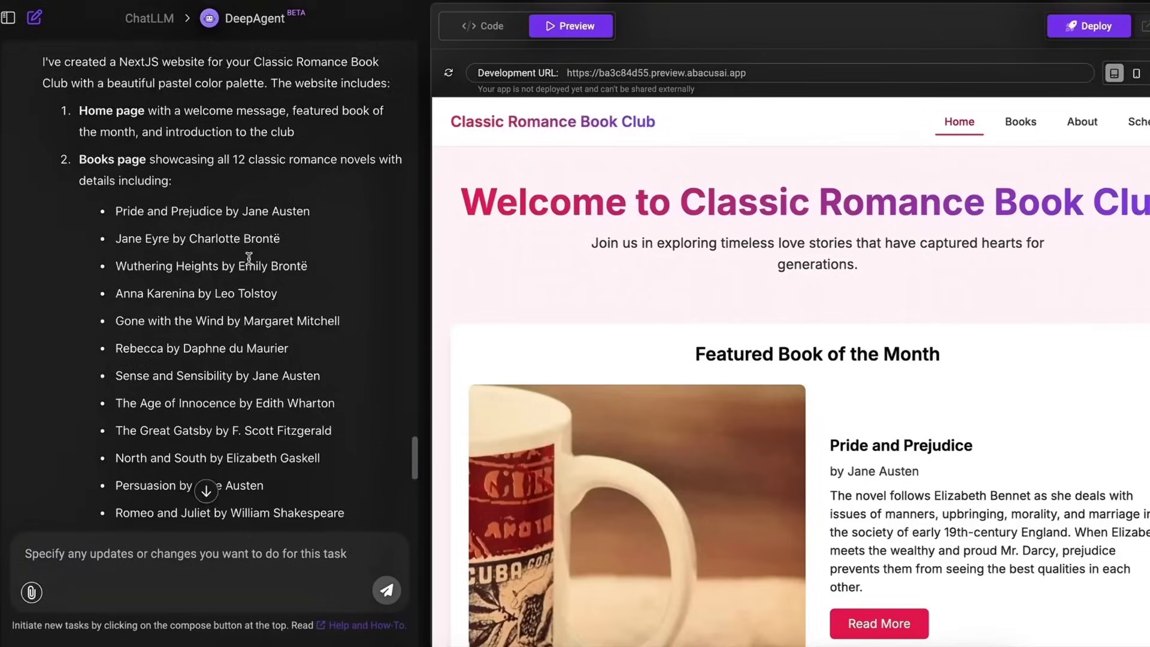
{"action": "scroll", "coordinate": [248, 257], "scroll_direction": "down", "scroll_amount": 10}
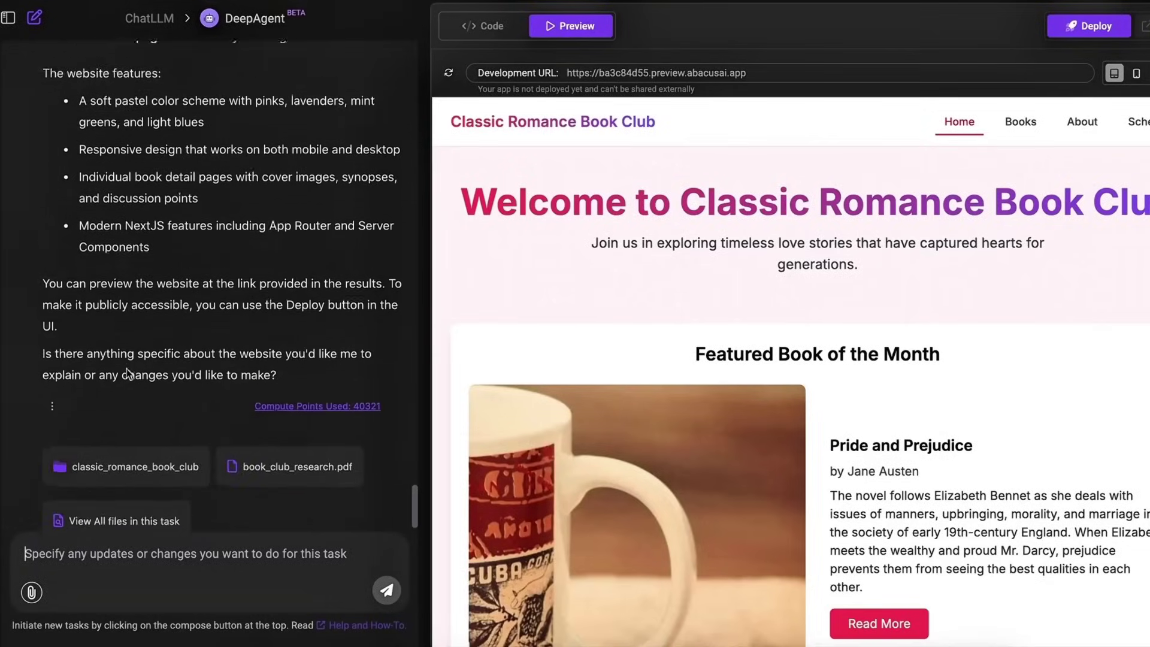
{"action": "scroll", "coordinate": [127, 372], "scroll_direction": "up", "scroll_amount": 15}
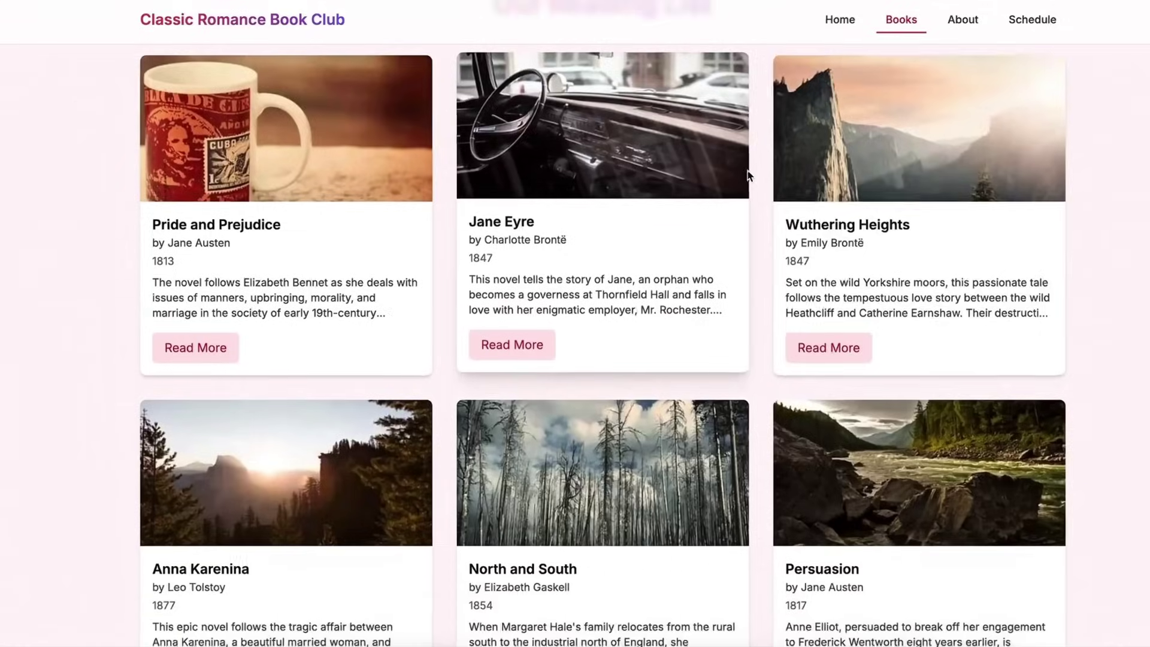
{"action": "scroll", "coordinate": [1074, 242], "scroll_direction": "down", "scroll_amount": 10}
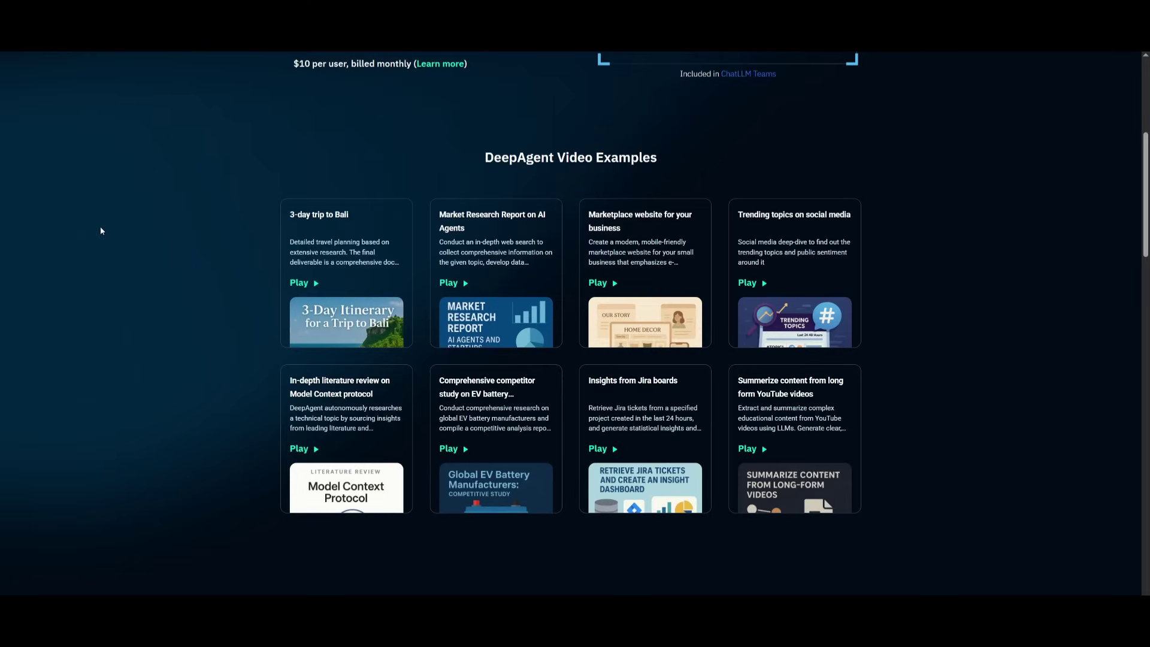
- Scroll past Bonus Access to ChatLLM and the feature grid to the All-In-One AI Platform section
{"action": "scroll", "coordinate": [204, 215], "scroll_direction": "down", "scroll_amount": 8}
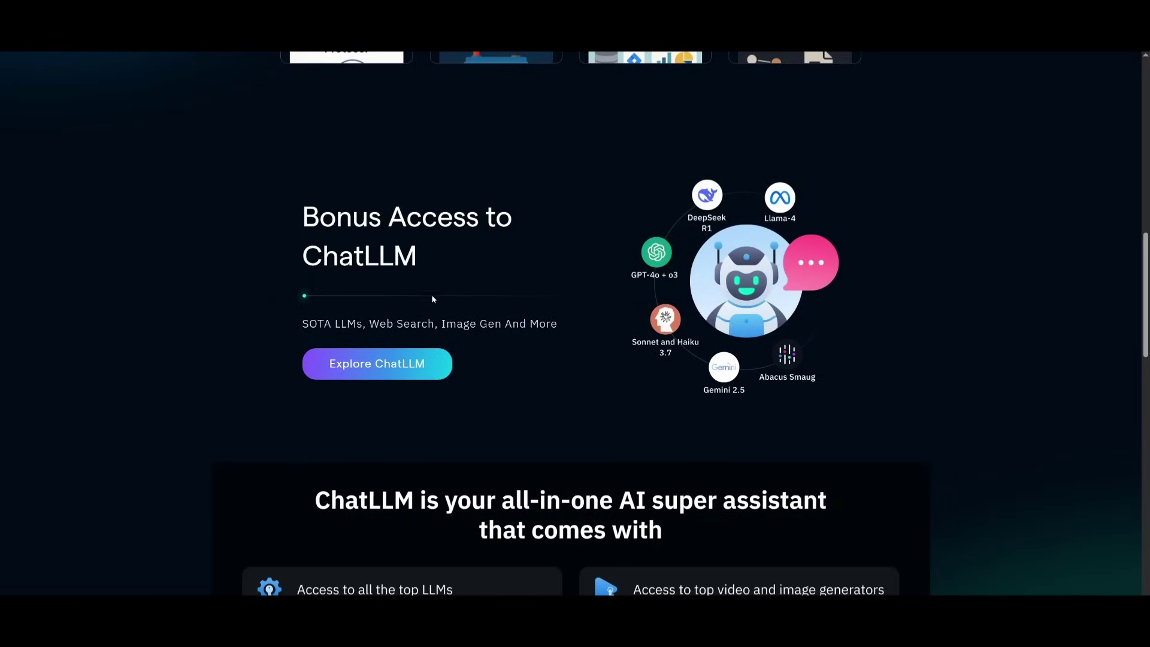
{"action": "scroll", "coordinate": [317, 293], "scroll_direction": "down", "scroll_amount": 5}
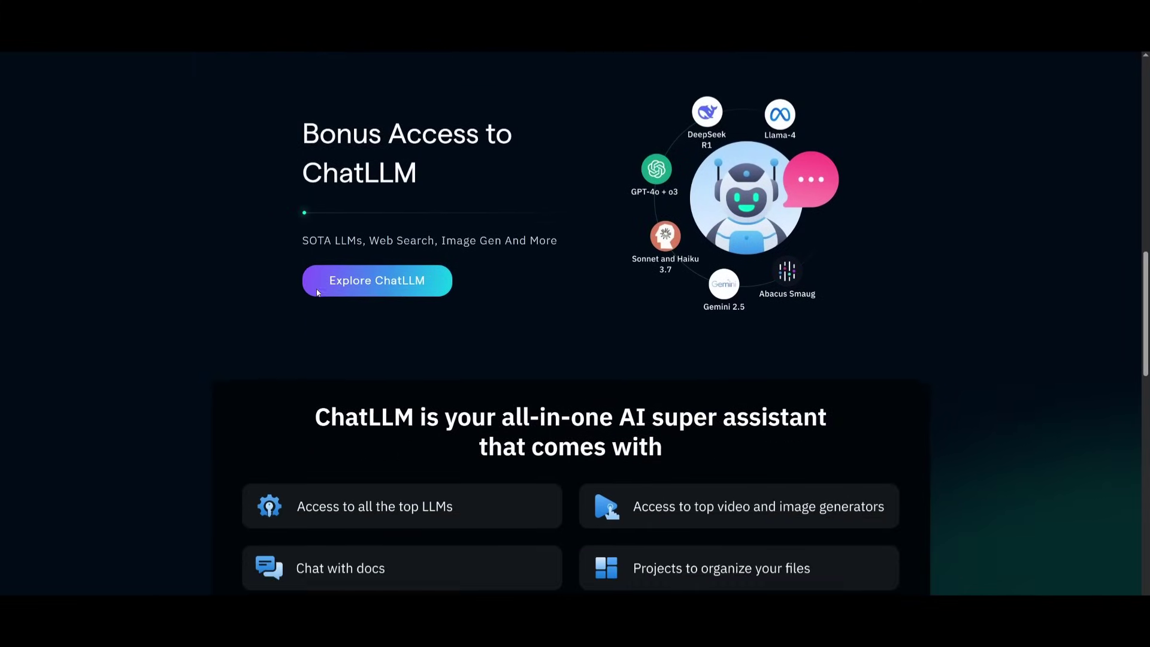
{"action": "scroll", "coordinate": [318, 293], "scroll_direction": "down", "scroll_amount": 1}
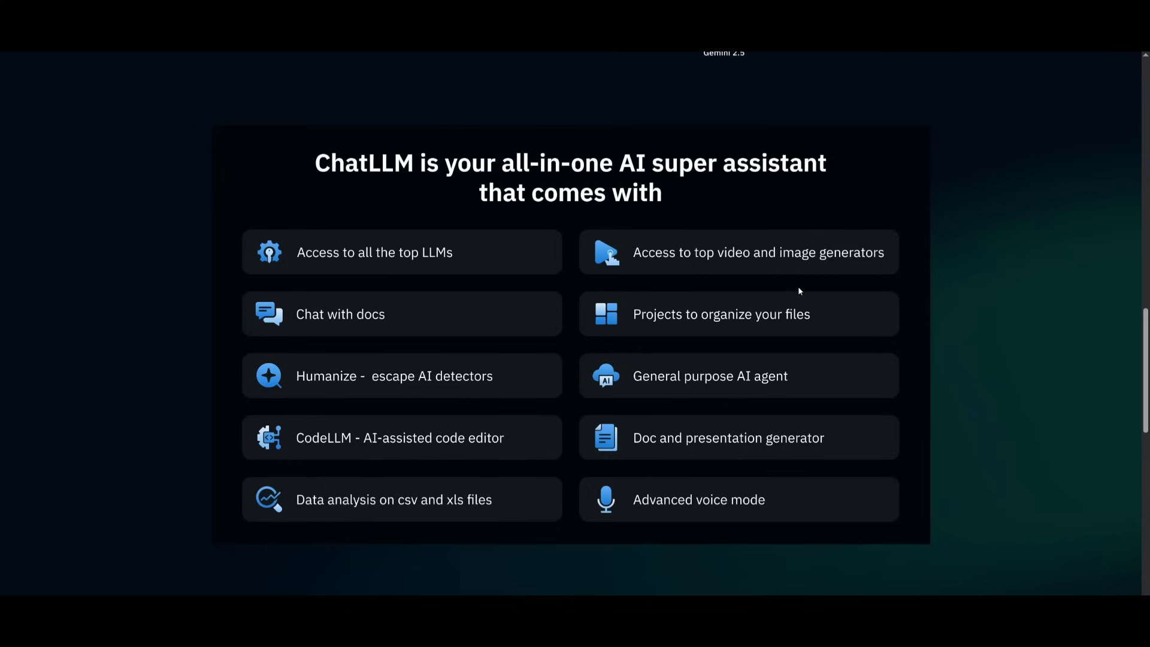
{"action": "scroll", "coordinate": [799, 291], "scroll_direction": "down", "scroll_amount": 7}
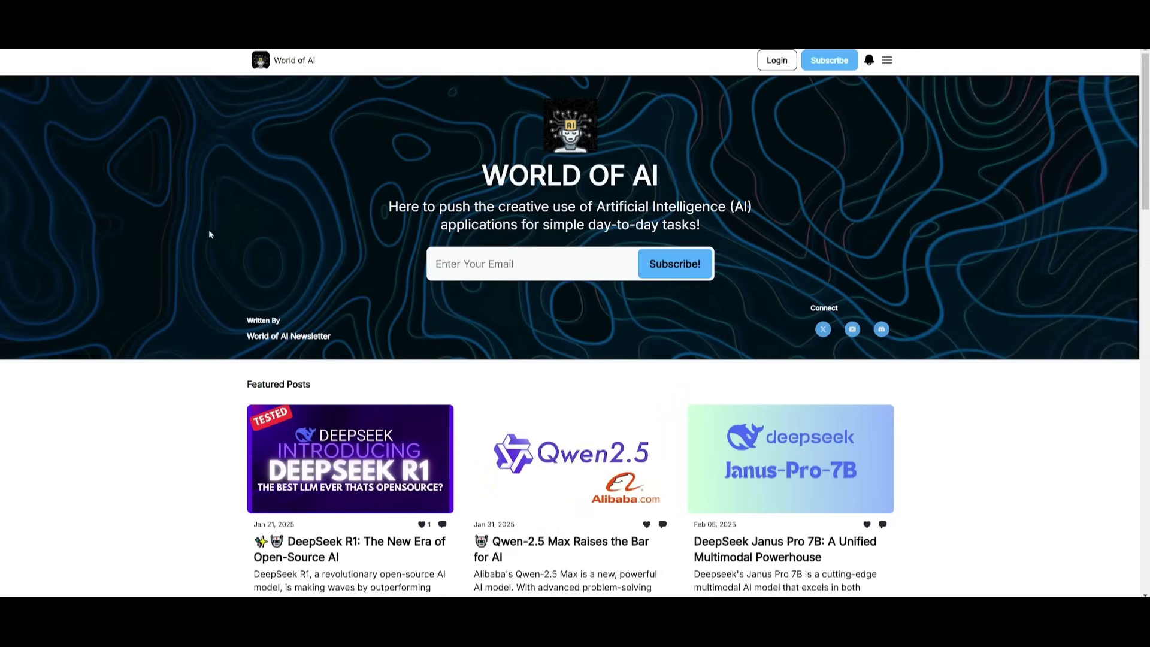
- Scroll the newsletter homepage through the Featured, Latest and Archive posts
{"action": "scroll", "coordinate": [153, 170], "scroll_direction": "down", "scroll_amount": 4}
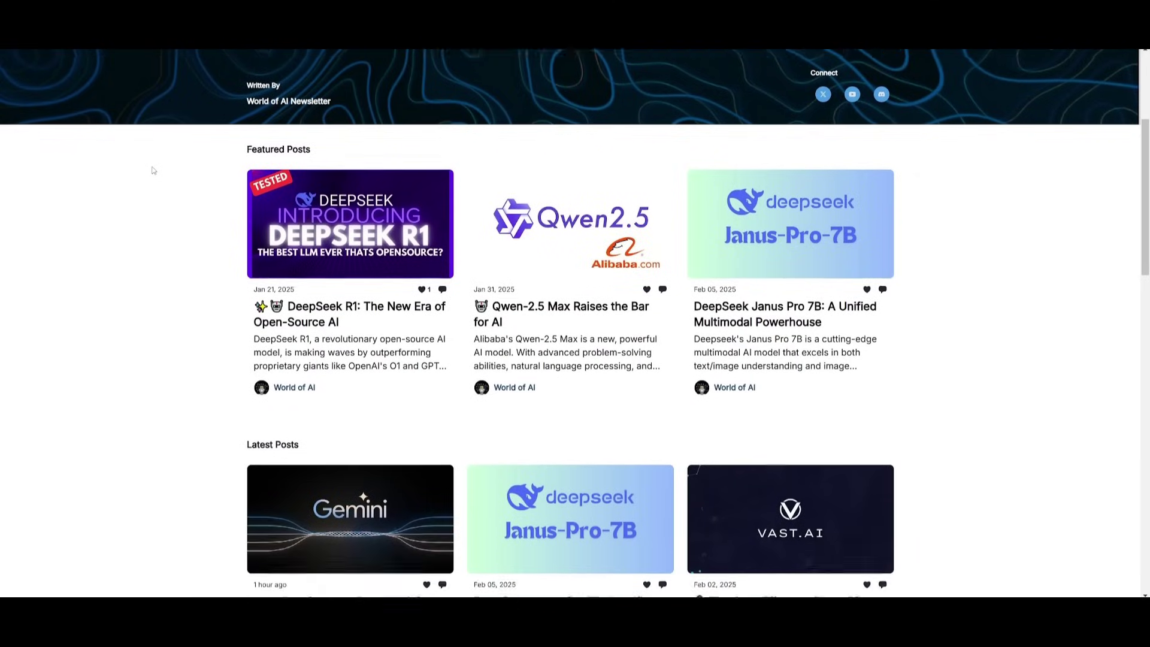
{"action": "scroll", "coordinate": [153, 171], "scroll_direction": "down", "scroll_amount": 5}
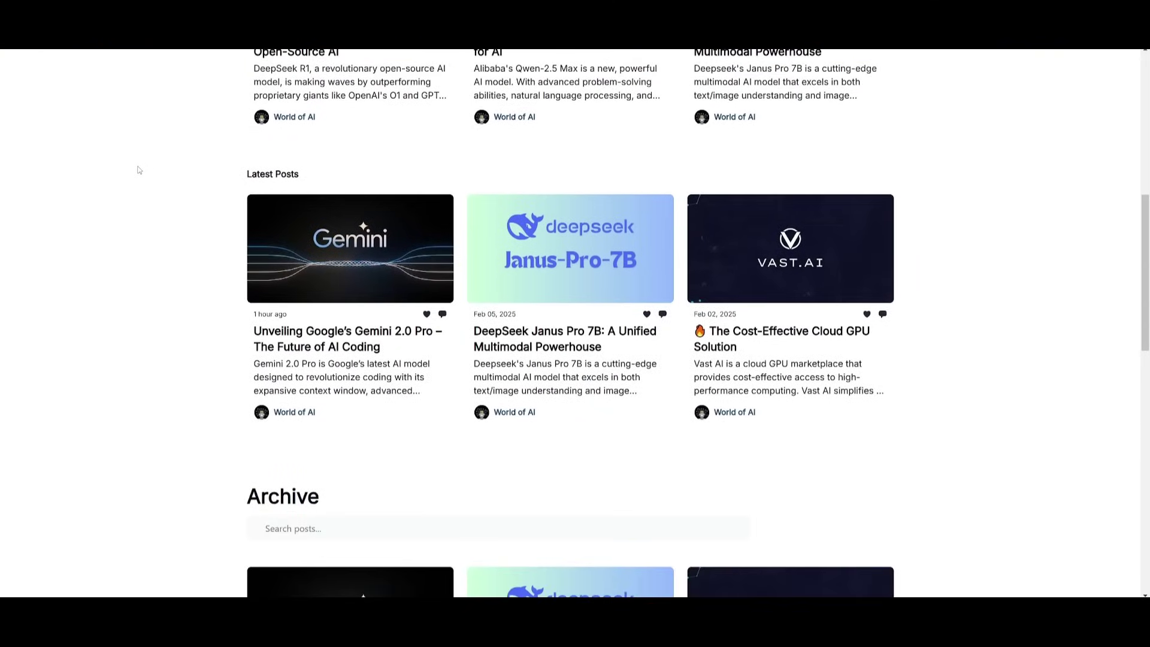
{"action": "scroll", "coordinate": [138, 170], "scroll_direction": "down", "scroll_amount": 6}
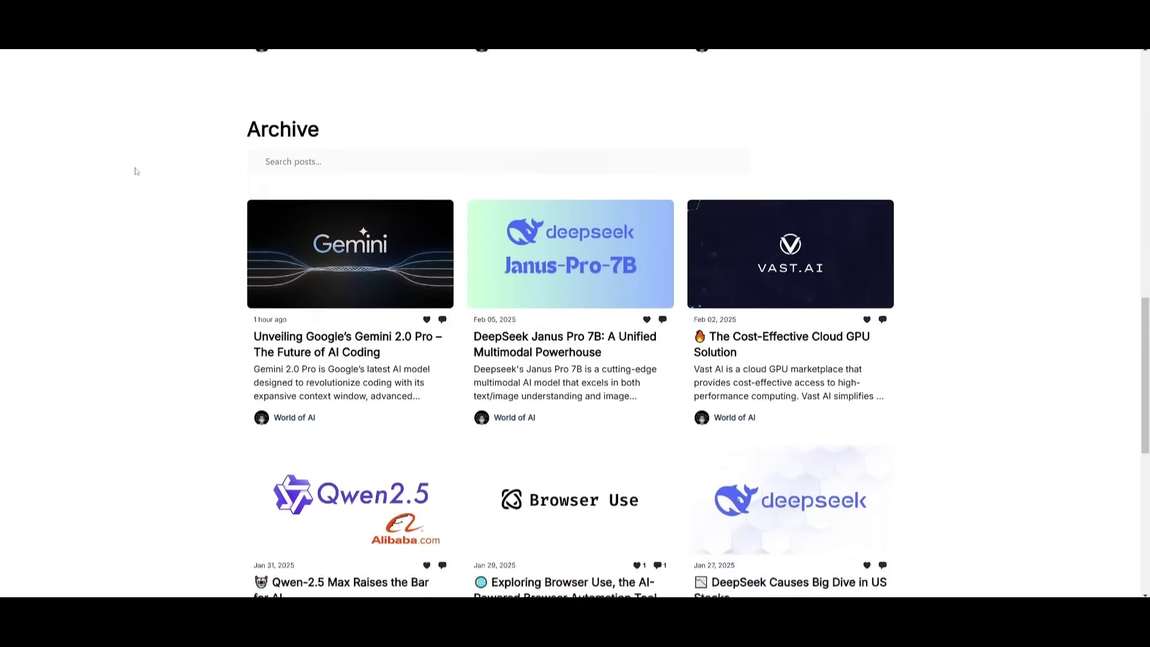
{"action": "scroll", "coordinate": [135, 171], "scroll_direction": "down", "scroll_amount": 3}
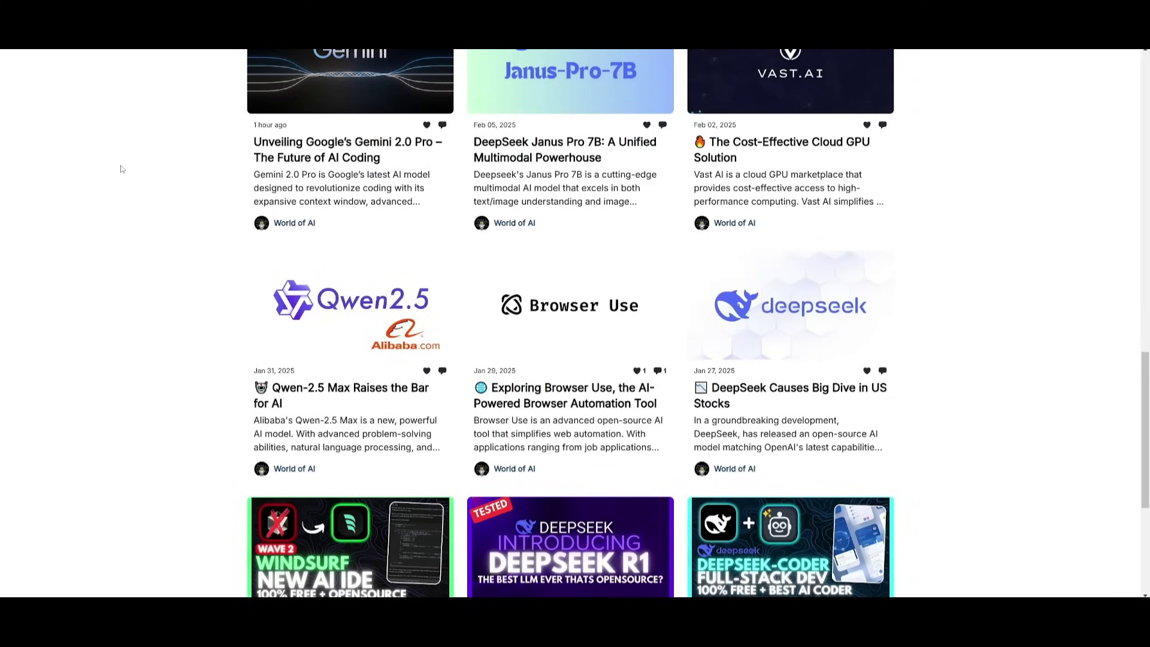
{"action": "scroll", "coordinate": [121, 170], "scroll_direction": "down", "scroll_amount": 5}
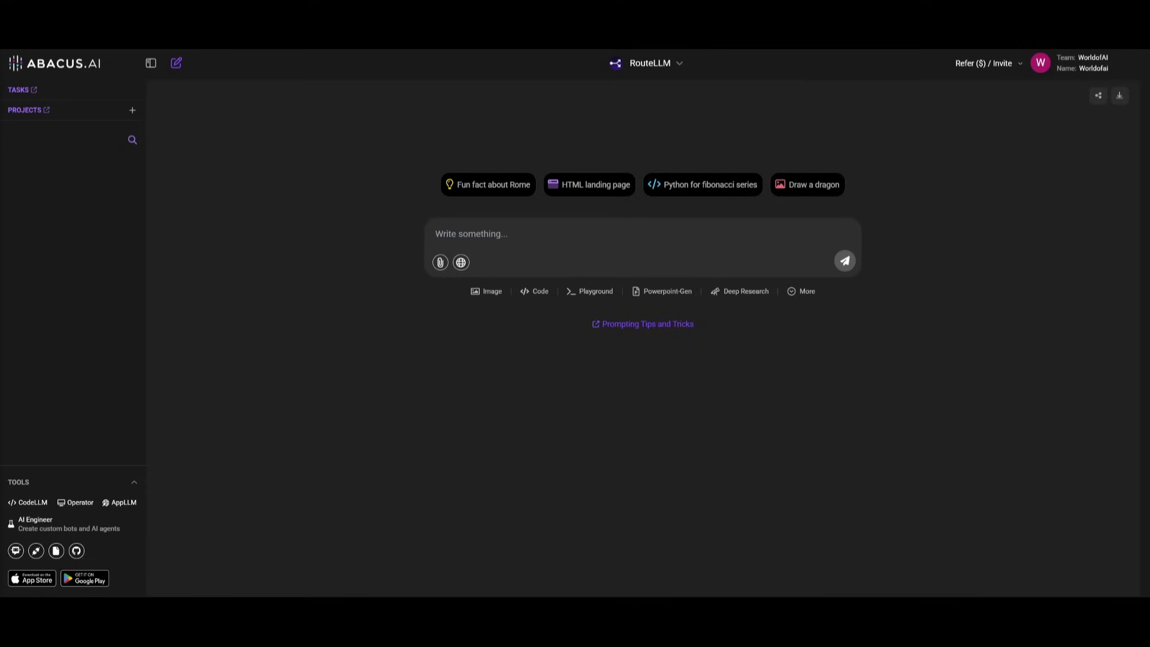
- Choose DeepAgent from the RouteLLM dropdown and dismiss its welcome notice
{"action": "left_click", "coordinate": [657, 64]}
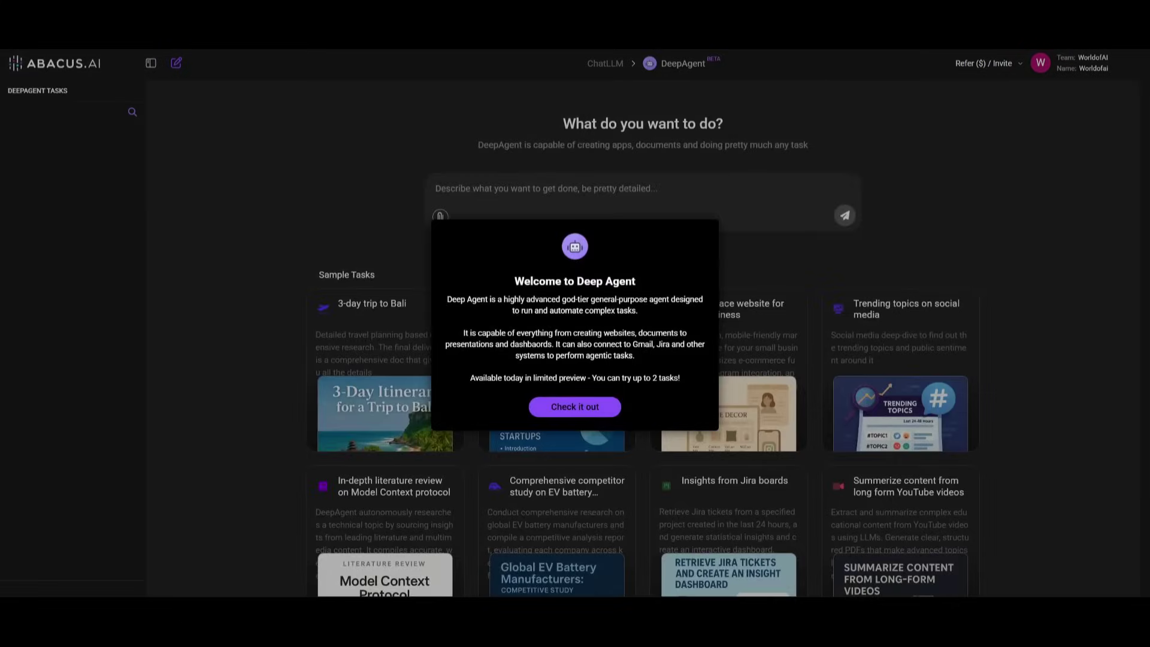
{"action": "left_click", "coordinate": [575, 412]}
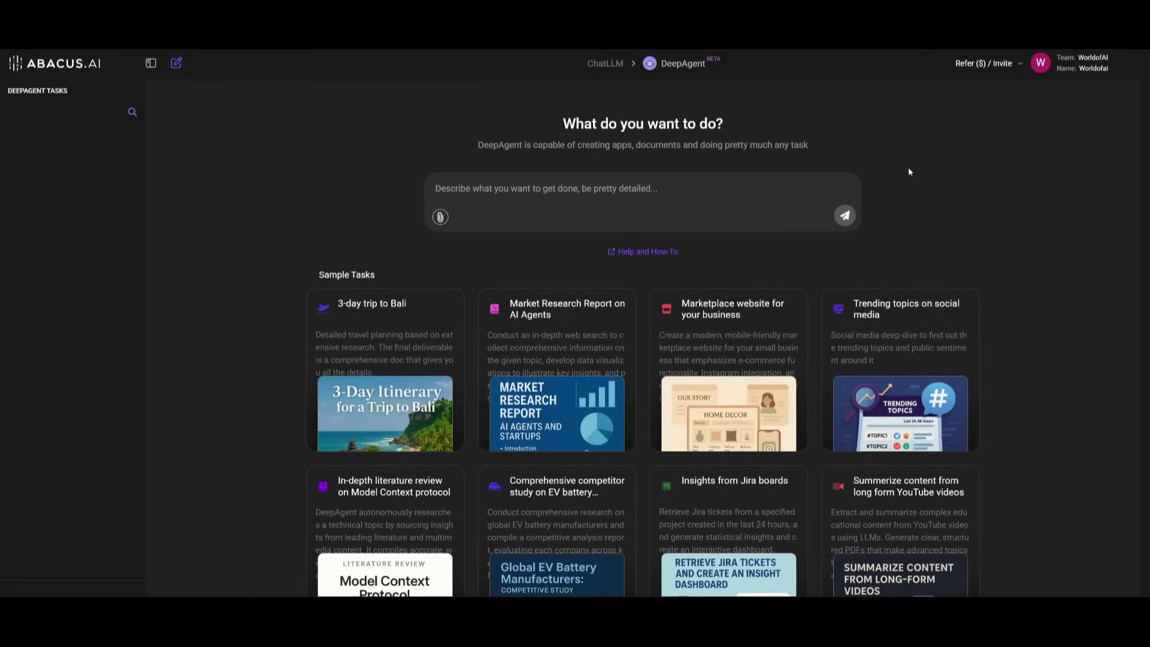
- Enter the 3-day Bali itinerary request covering tours, restaurants, beaches and a modern dashboard
{"action": "scroll", "coordinate": [308, 206], "scroll_direction": "down", "scroll_amount": 1}
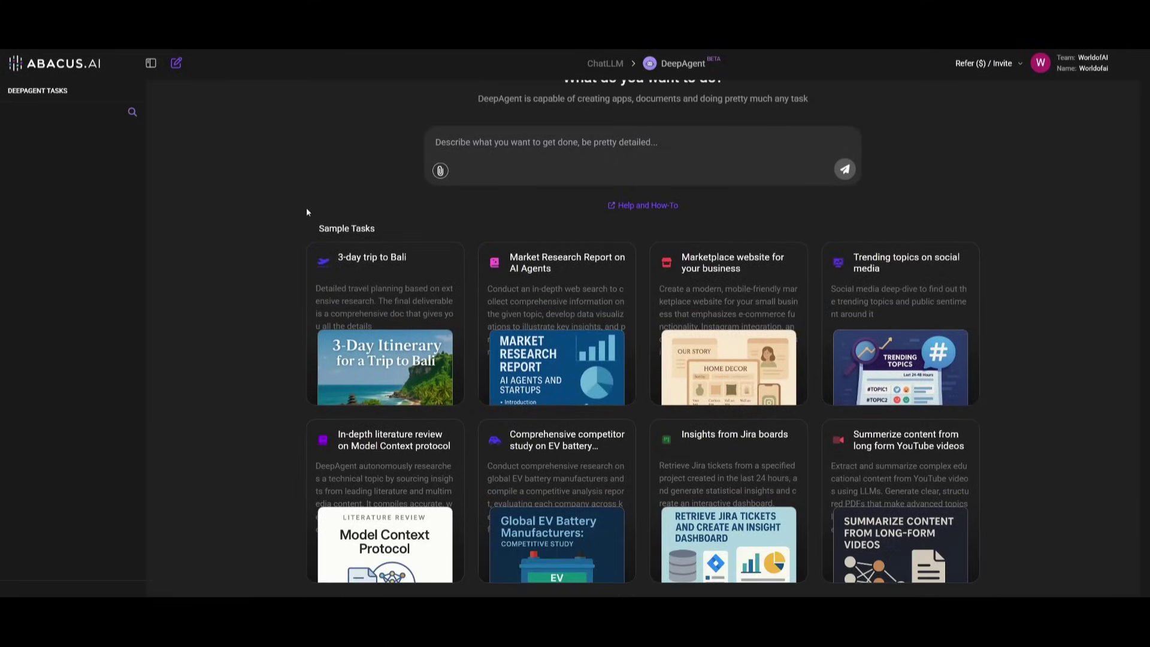
{"action": "left_click", "coordinate": [371, 264]}
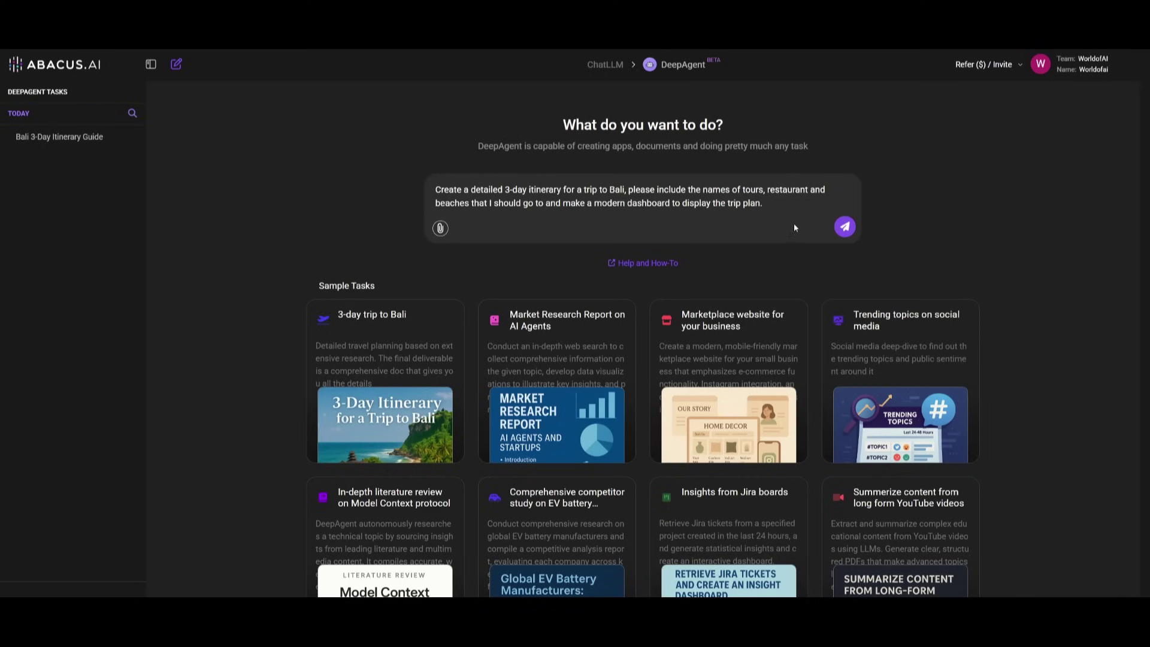
- Submit the Bali request and answer the agent's clarifying questions with 'surprise me'
{"action": "left_click", "coordinate": [844, 227]}
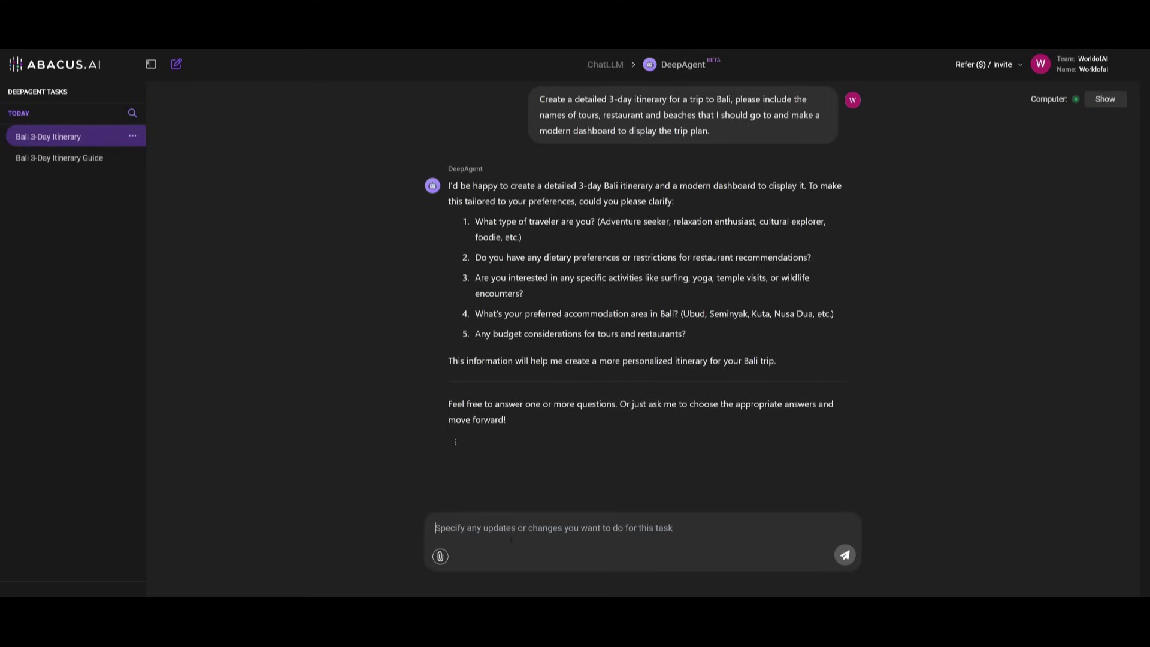
{"action": "type", "text": "surprise m"}
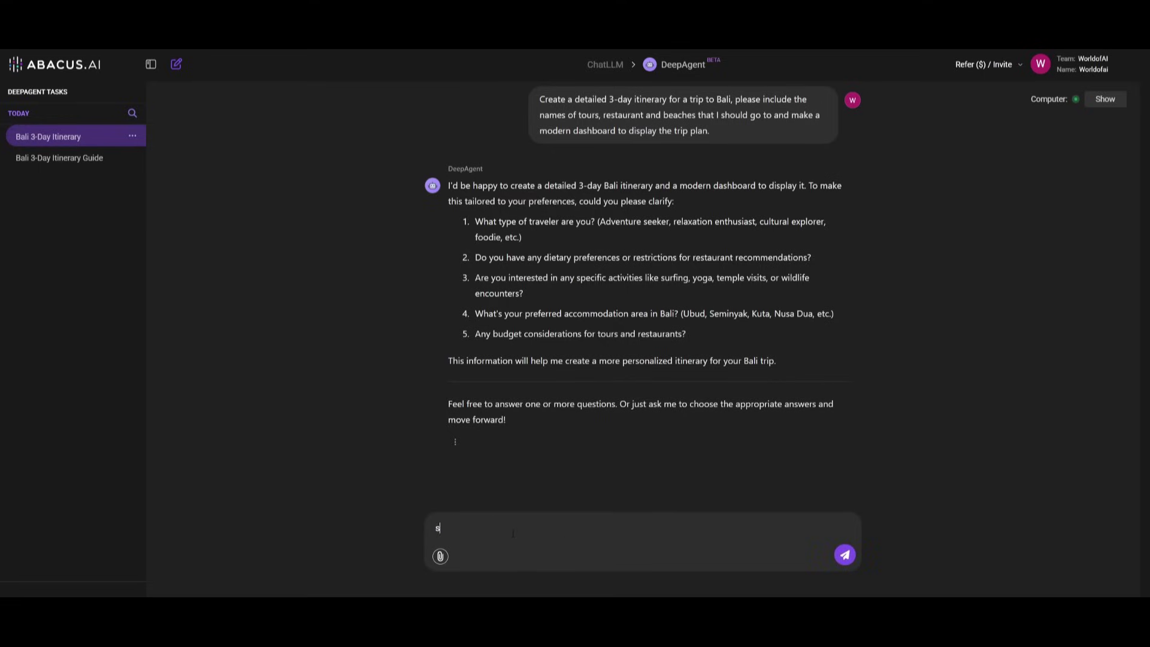
{"action": "type", "text": "e m"}
{"action": "key", "text": "Return"}
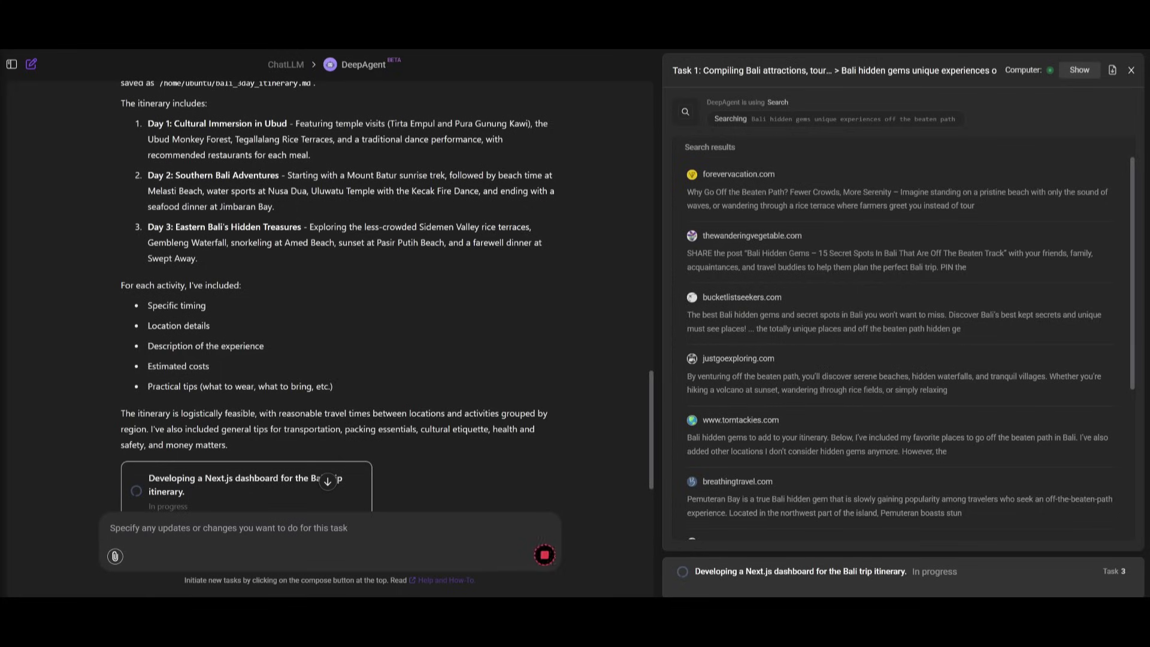
- Scroll through the search results and chat as the agent starts the Next.js dashboard
{"action": "scroll", "coordinate": [826, 364], "scroll_direction": "down", "scroll_amount": 4}
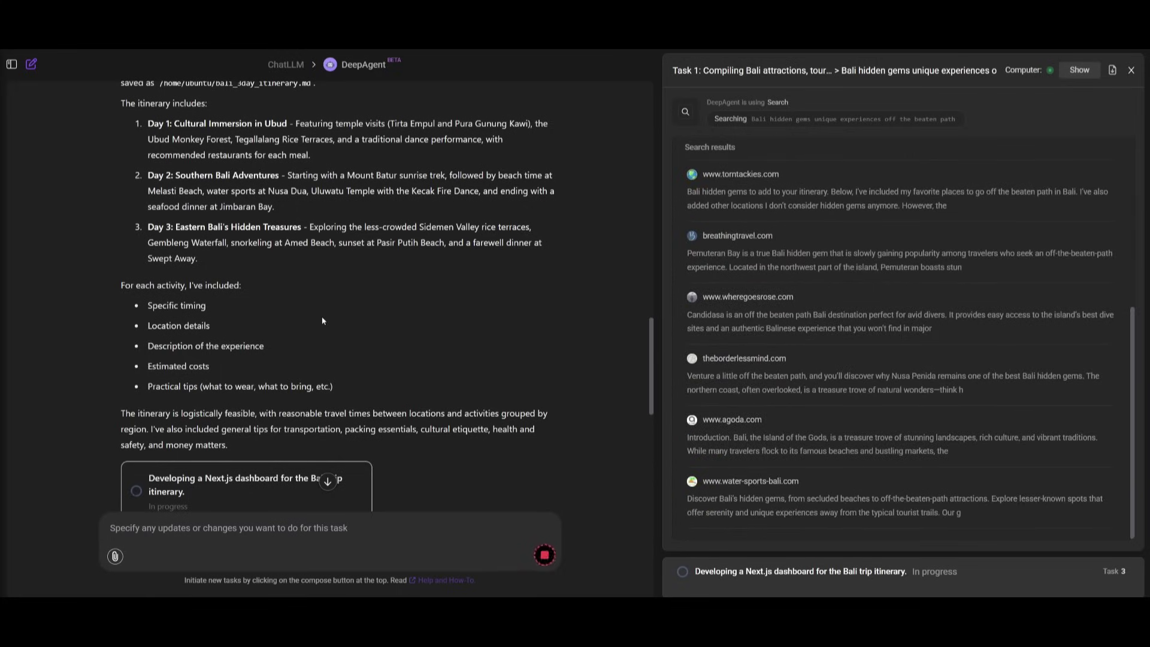
{"action": "scroll", "coordinate": [321, 321], "scroll_direction": "down", "scroll_amount": 2}
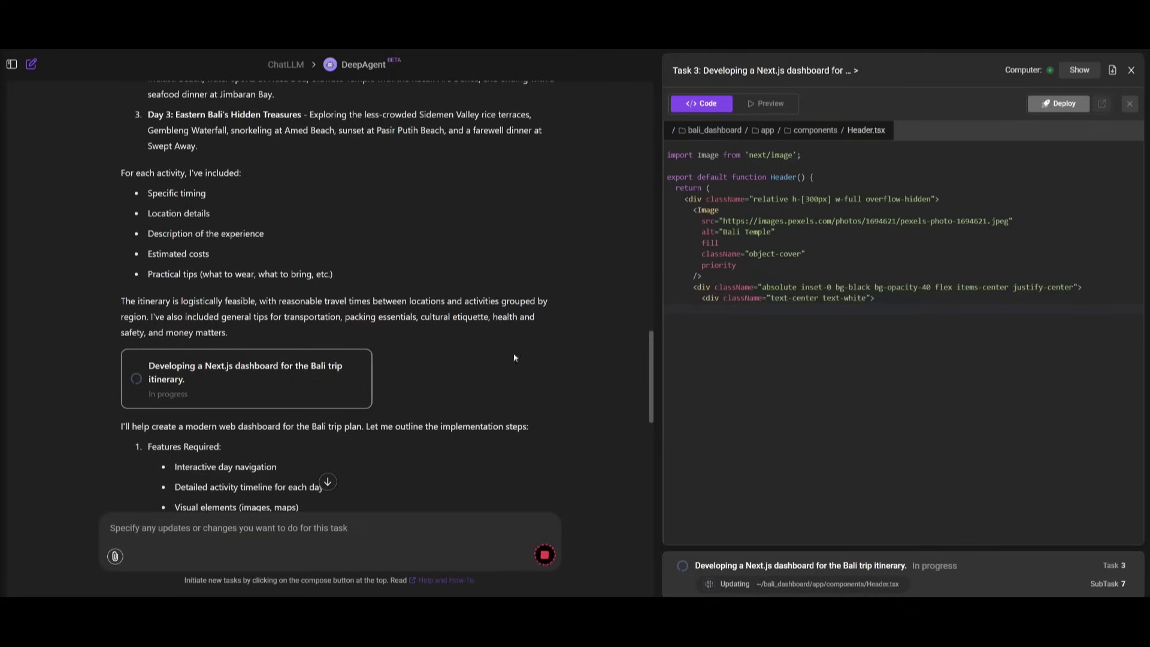
- Scroll down the Code panel as DeepAgent writes the dashboard files and runs npm run dev
{"action": "scroll", "coordinate": [512, 353], "scroll_direction": "down", "scroll_amount": 6}
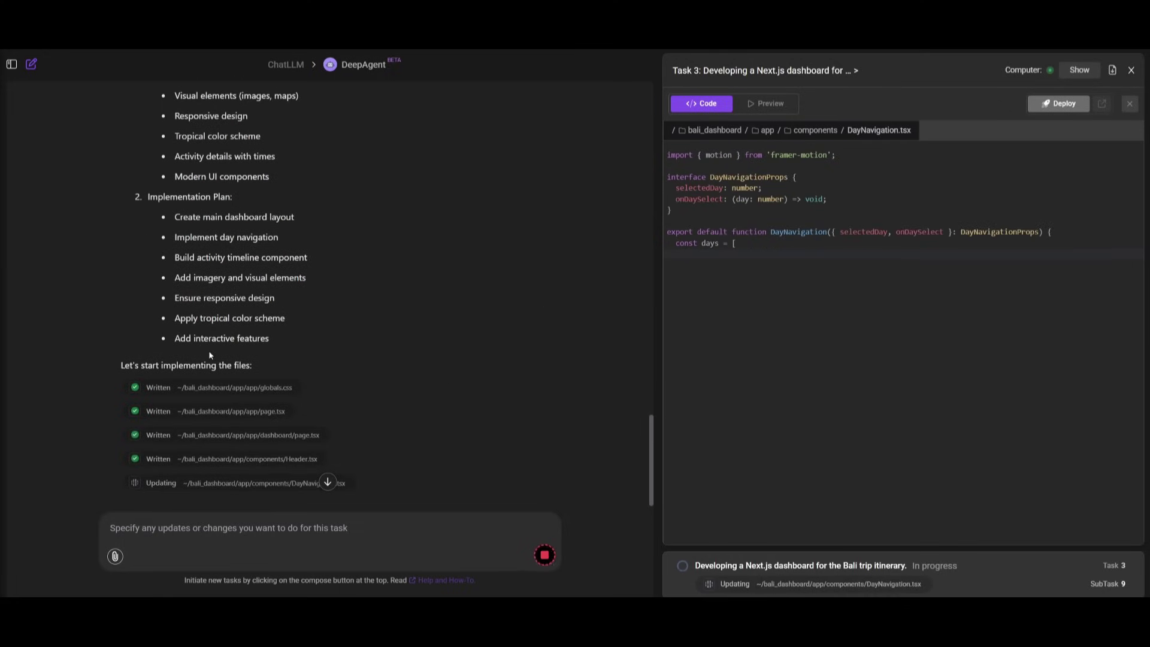
{"action": "scroll", "coordinate": [209, 350], "scroll_direction": "down", "scroll_amount": 1}
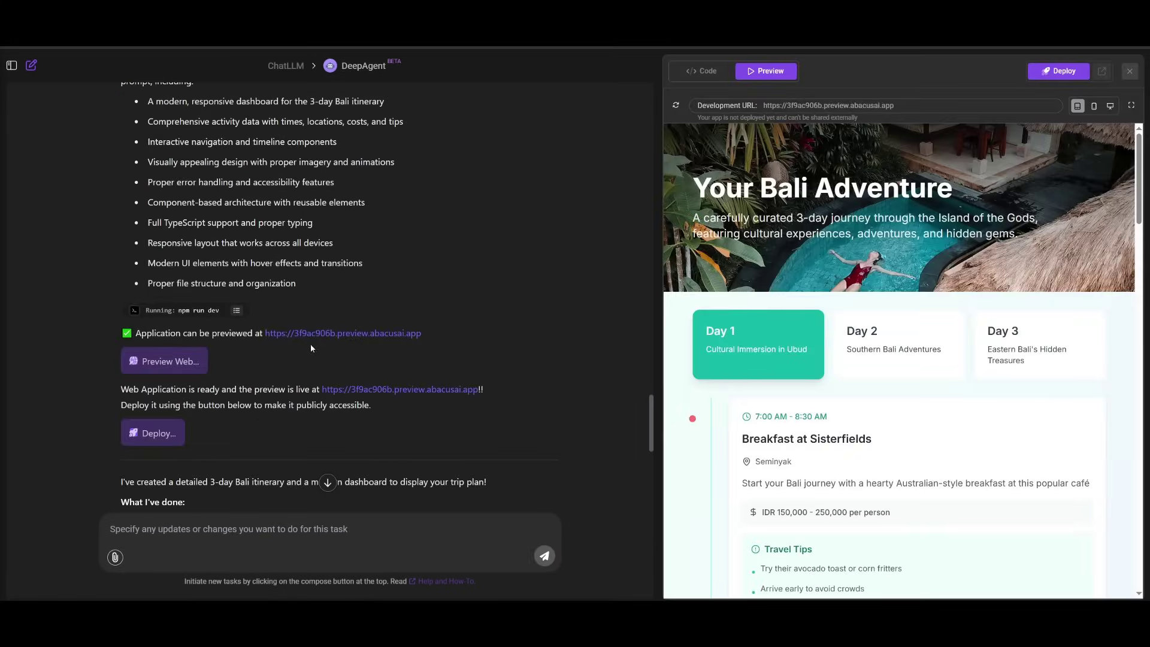
- Scroll down and back up through the Day 1 timeline of the Your Bali Adventure preview
{"action": "scroll", "coordinate": [834, 262], "scroll_direction": "down", "scroll_amount": 4}
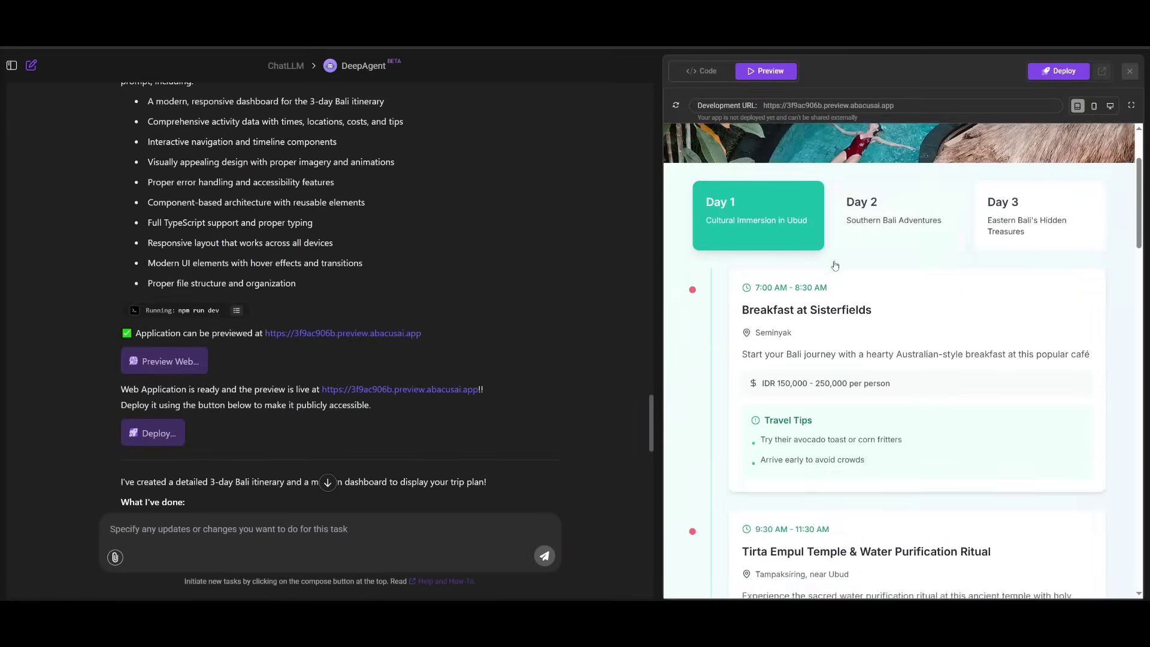
{"action": "scroll", "coordinate": [902, 341], "scroll_direction": "up", "scroll_amount": 3}
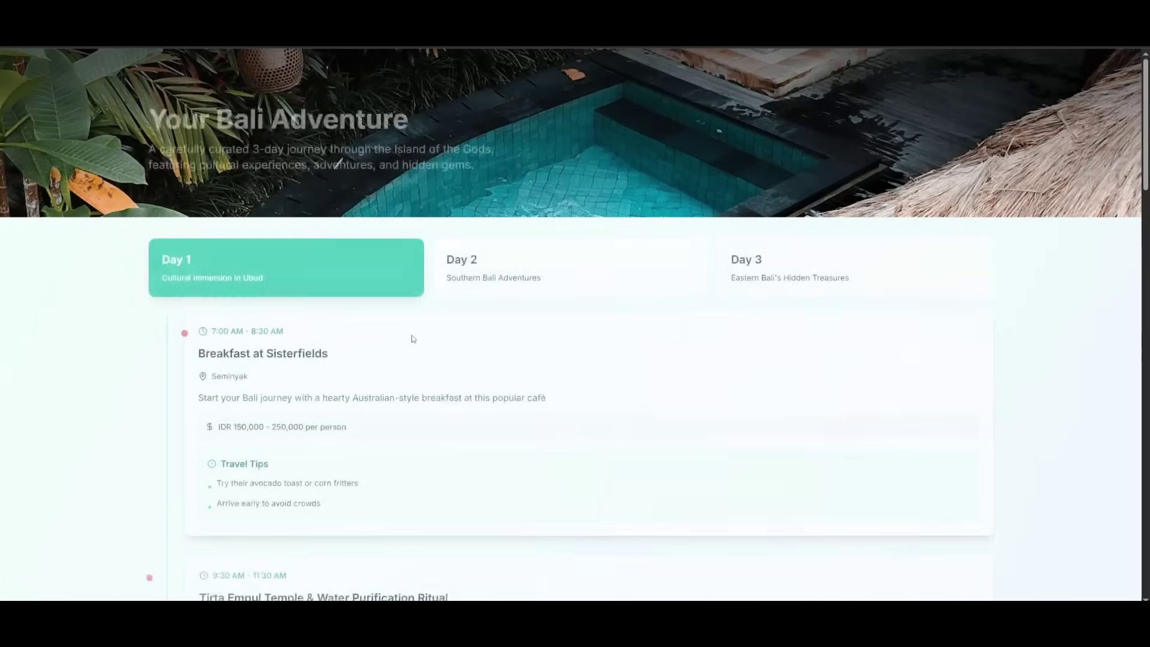
- Flip through the Day 2 and Day 3 tabs, then scroll through Day 1's timeline
{"action": "left_click", "coordinate": [493, 258]}
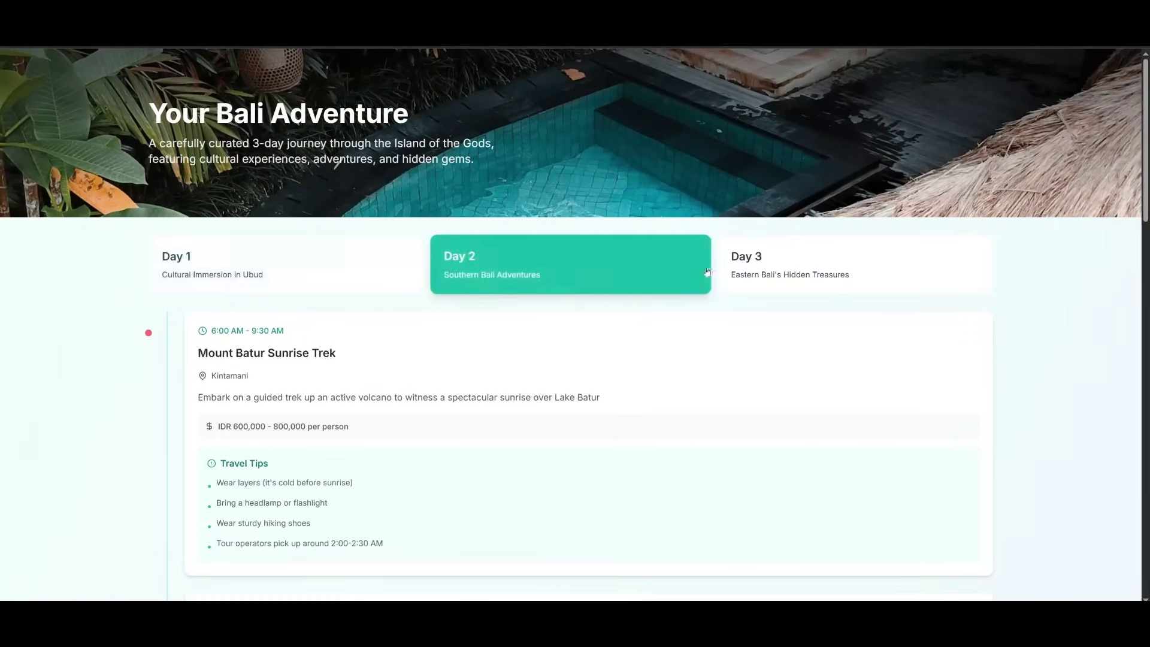
{"action": "left_click", "coordinate": [773, 278]}
{"action": "left_click", "coordinate": [373, 285]}
{"action": "scroll", "coordinate": [434, 321], "scroll_direction": "down", "scroll_amount": 15}
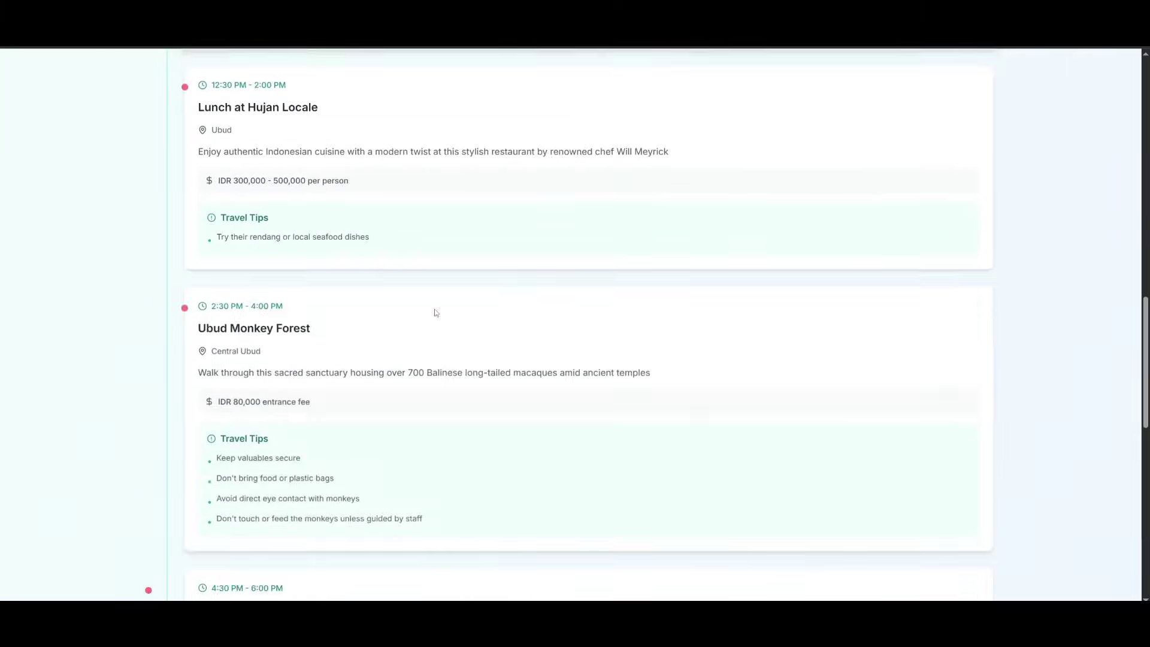
{"action": "scroll", "coordinate": [436, 312], "scroll_direction": "down", "scroll_amount": 10}
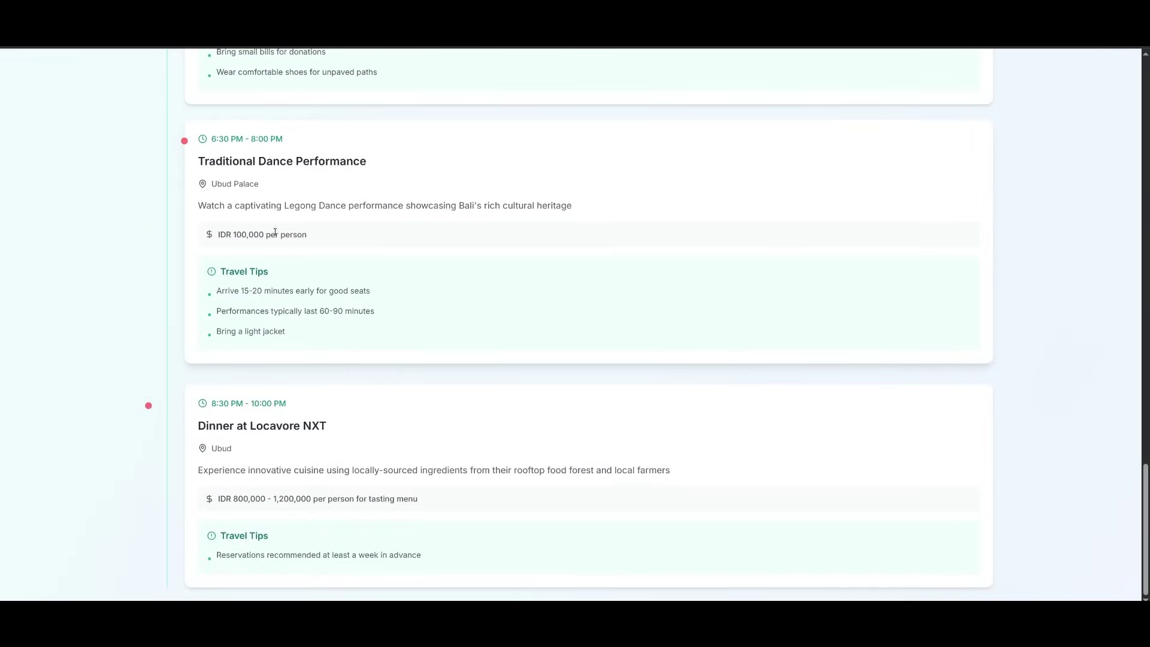
{"action": "scroll", "coordinate": [304, 344], "scroll_direction": "up", "scroll_amount": 5}
{"action": "scroll", "coordinate": [305, 344], "scroll_direction": "up", "scroll_amount": 20}
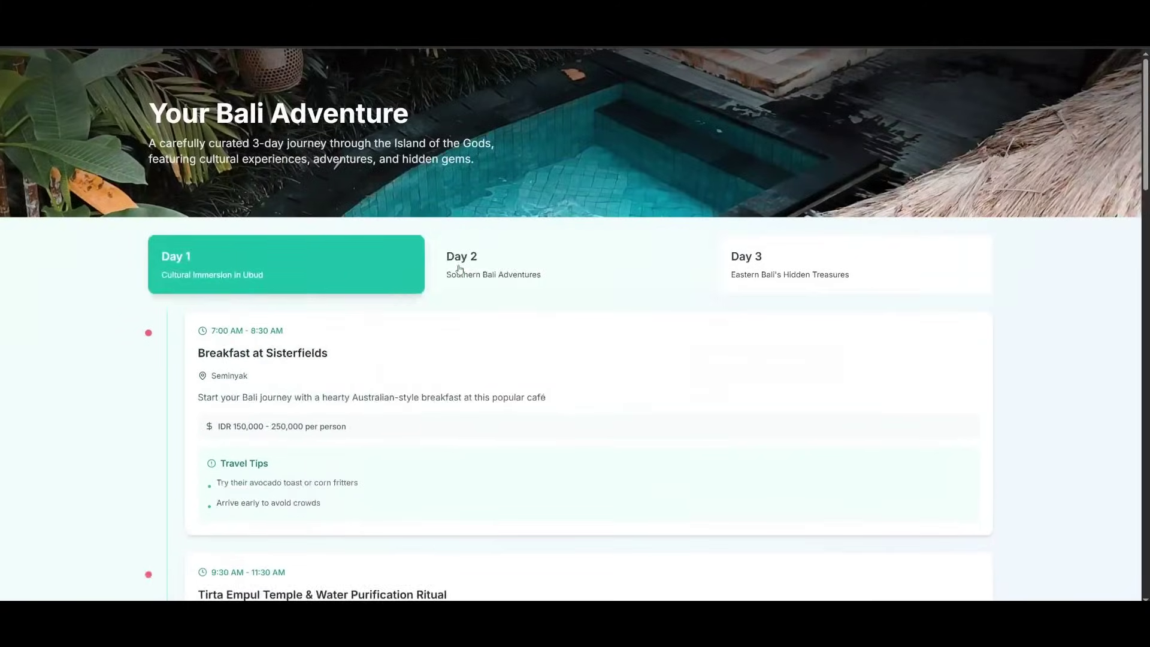
- Show Day 2's Southern Bali Adventures and scroll through its activities from the Mount Batur Sunrise Trek
{"action": "left_click", "coordinate": [459, 269]}
{"action": "scroll", "coordinate": [497, 281], "scroll_direction": "down", "scroll_amount": 7}
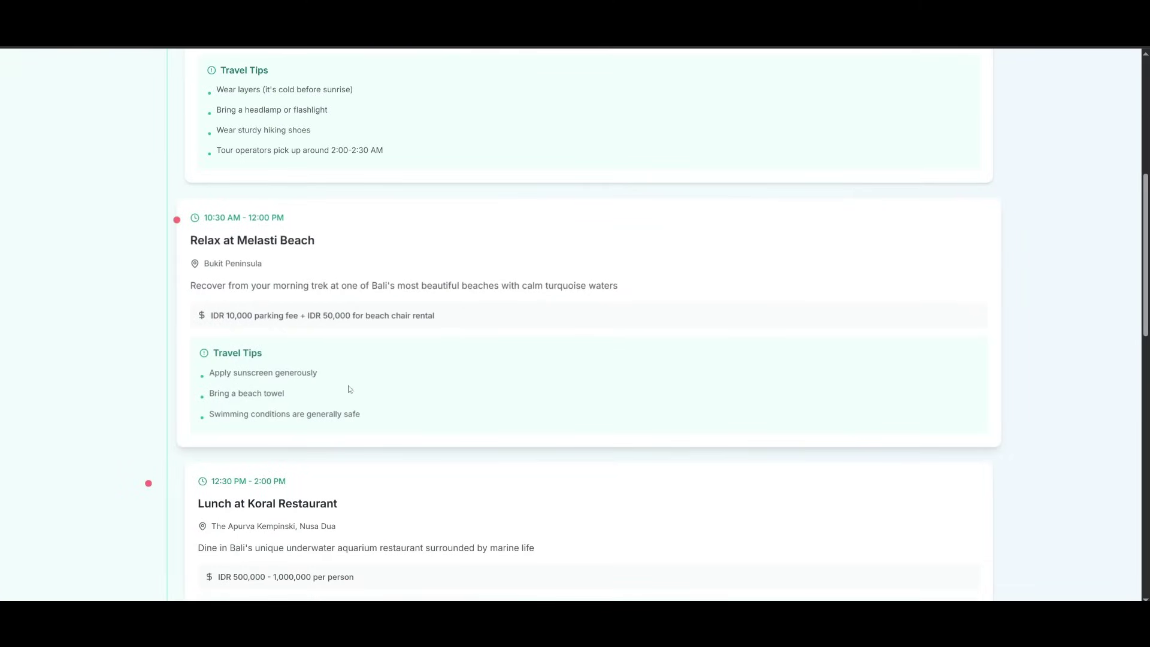
{"action": "scroll", "coordinate": [231, 354], "scroll_direction": "down", "scroll_amount": 15}
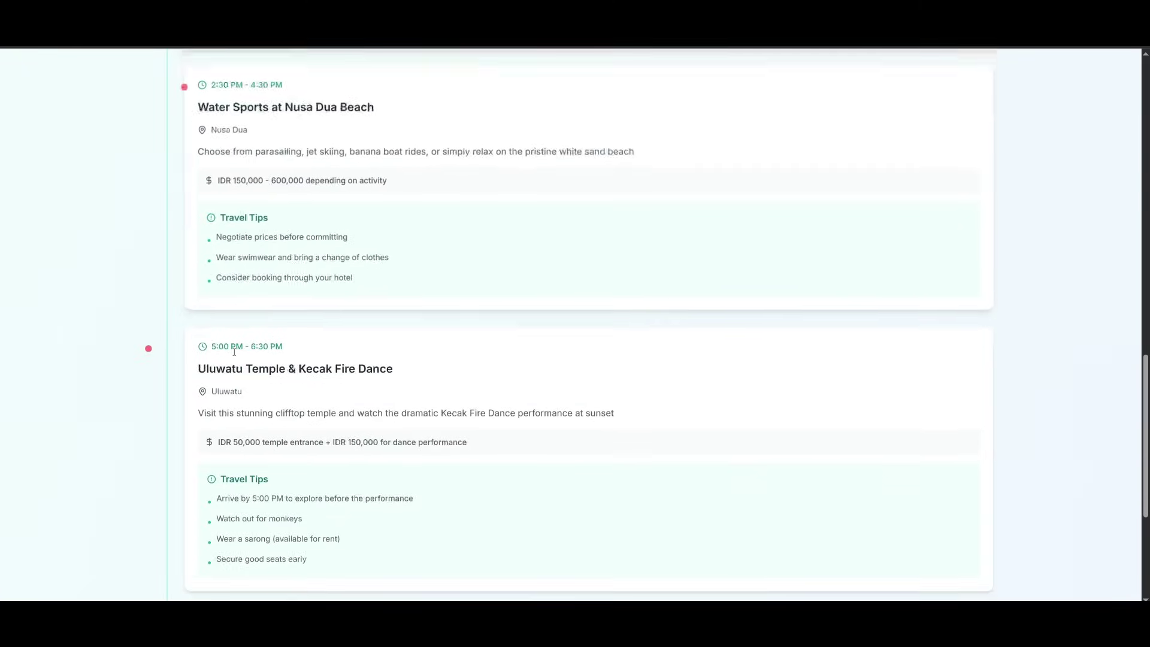
{"action": "scroll", "coordinate": [512, 425], "scroll_direction": "up", "scroll_amount": 20}
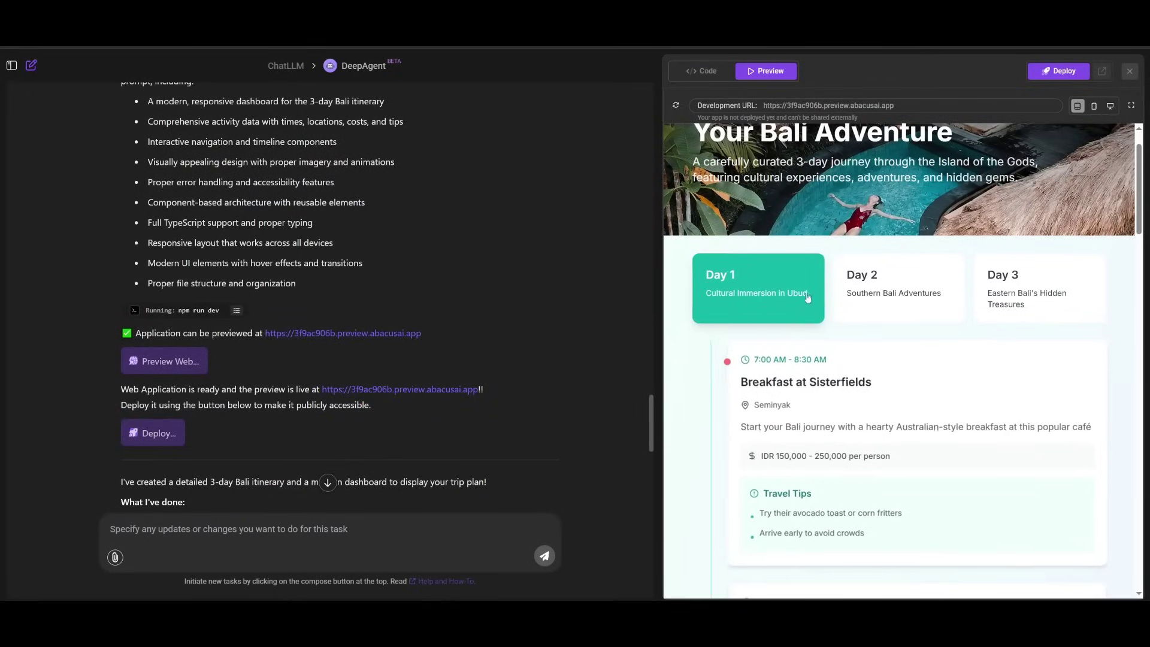
{"action": "scroll", "coordinate": [342, 317], "scroll_direction": "down", "scroll_amount": 8}
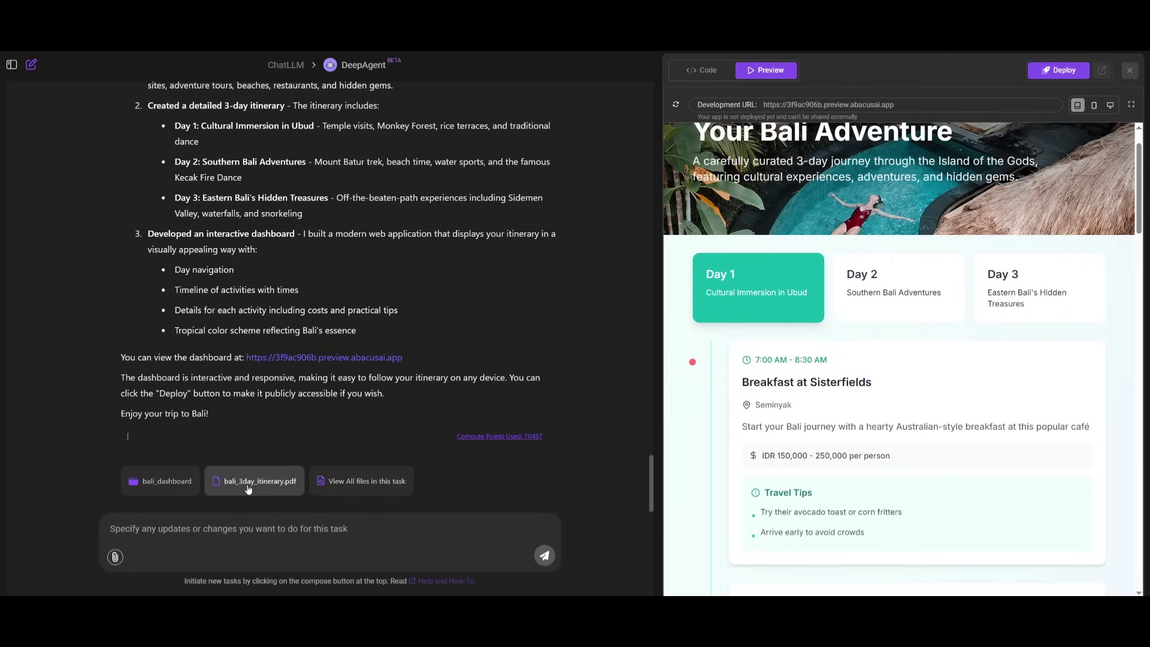
{"action": "left_click", "coordinate": [149, 483]}
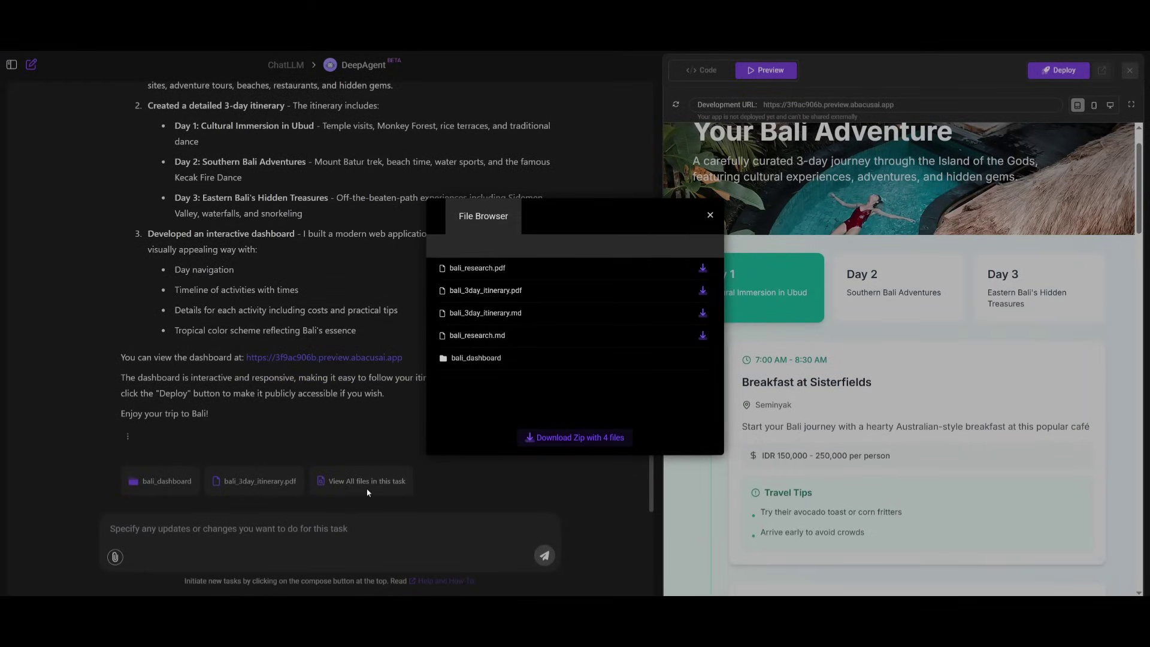
{"action": "left_click", "coordinate": [711, 215]}
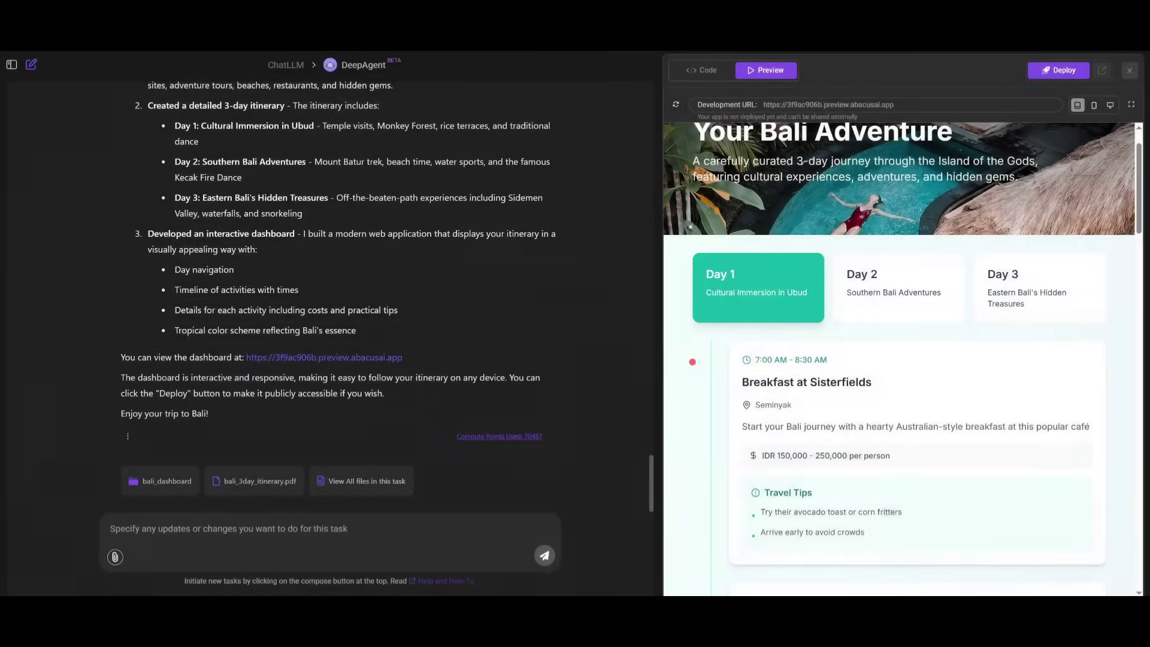
{"action": "left_click", "coordinate": [367, 481]}
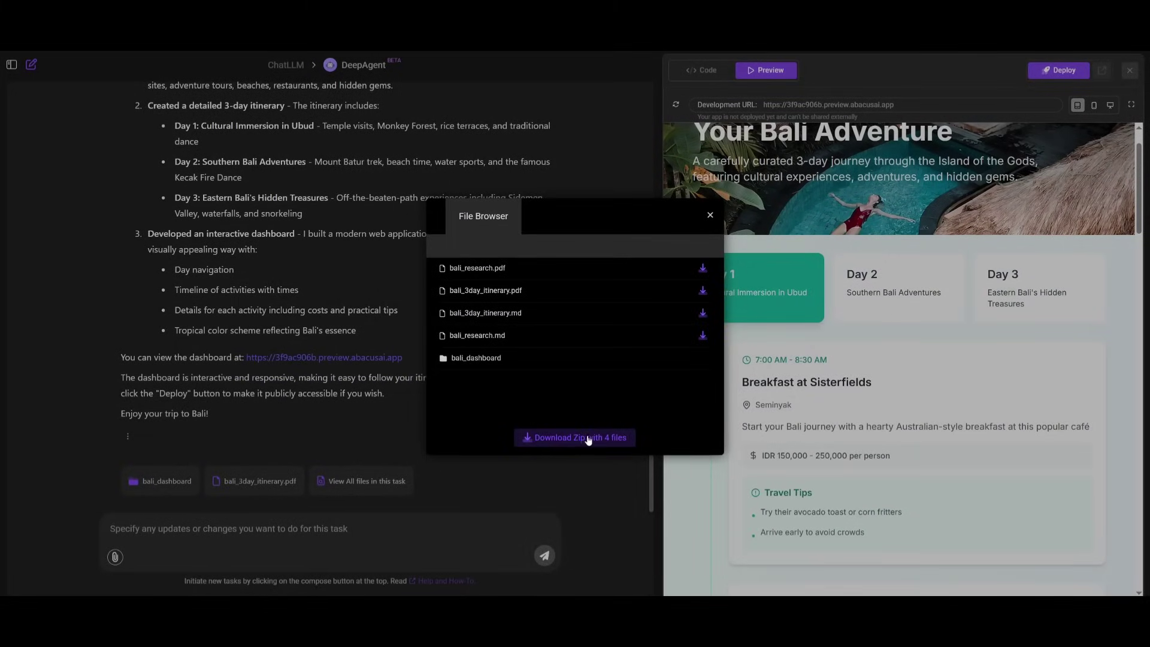
{"action": "left_click", "coordinate": [713, 216]}
- Scroll back up through the chat's dashboard file-writing steps
{"action": "scroll", "coordinate": [408, 264], "scroll_direction": "up", "scroll_amount": 10}
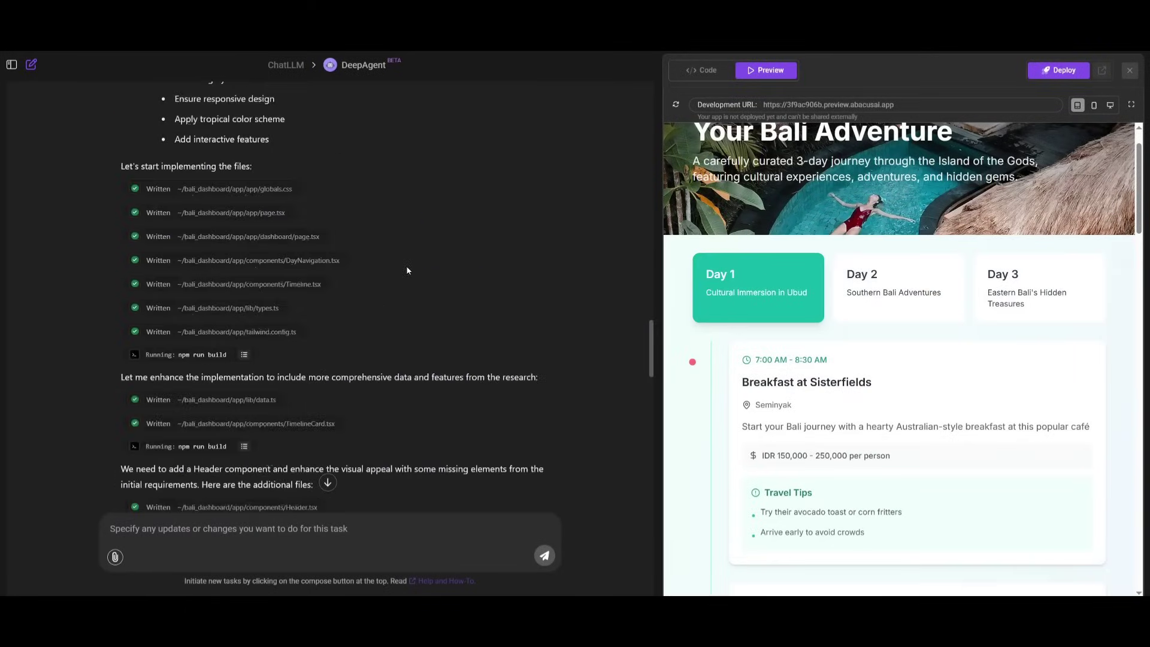
{"action": "scroll", "coordinate": [507, 277], "scroll_direction": "up", "scroll_amount": 6}
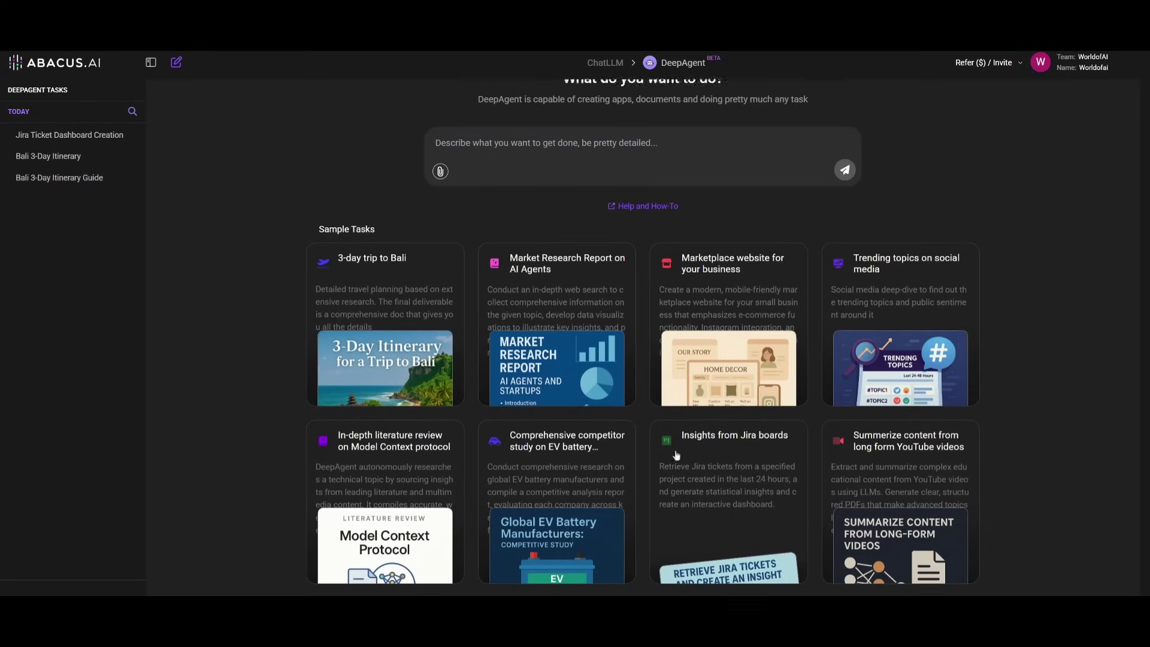
- Scroll up on the DeepAgent landing page to its Key Features overview
{"action": "scroll", "coordinate": [614, 369], "scroll_direction": "up", "scroll_amount": 1}
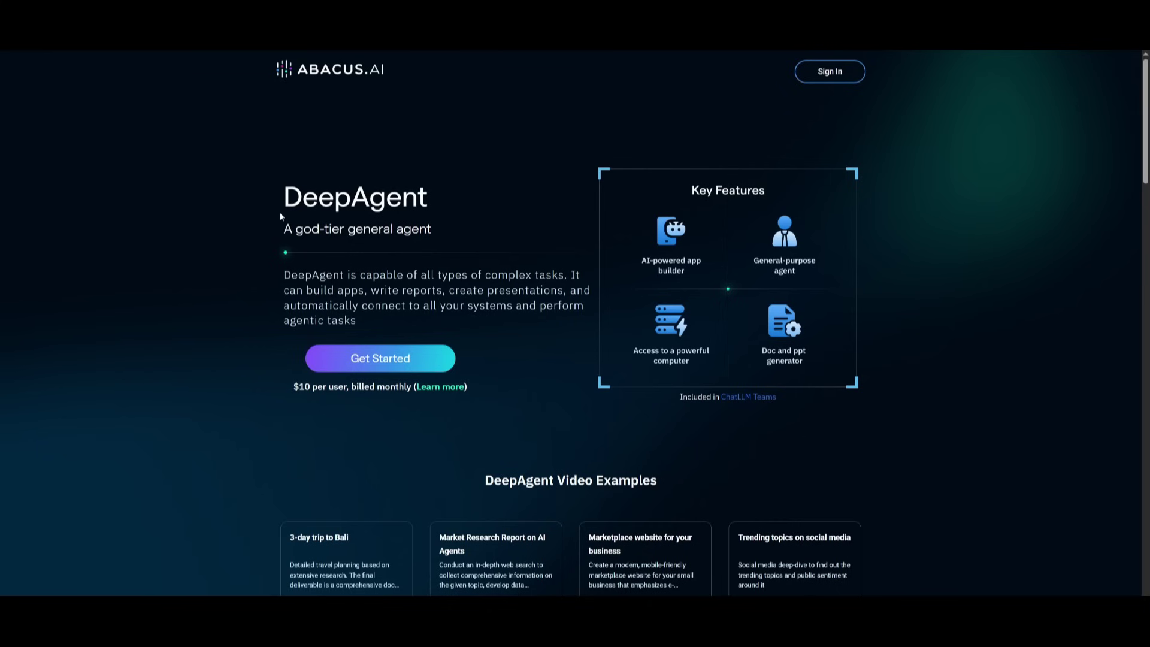
{"action": "scroll", "coordinate": [229, 173], "scroll_direction": "down", "scroll_amount": 5}
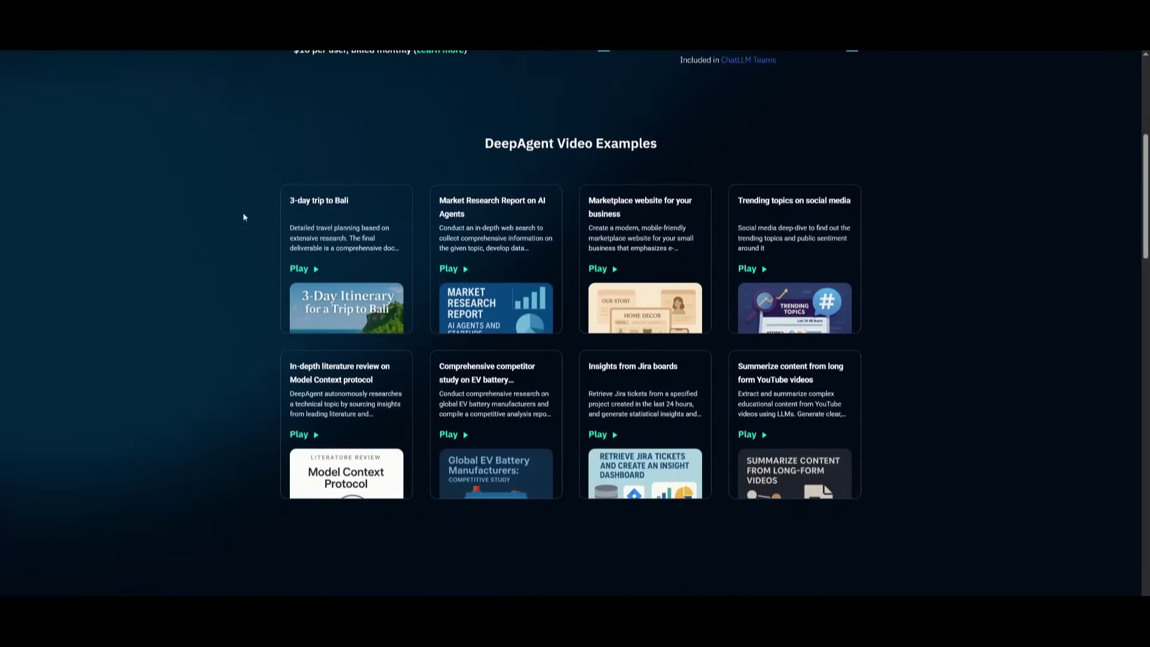
{"action": "scroll", "coordinate": [233, 215], "scroll_direction": "down", "scroll_amount": 5}
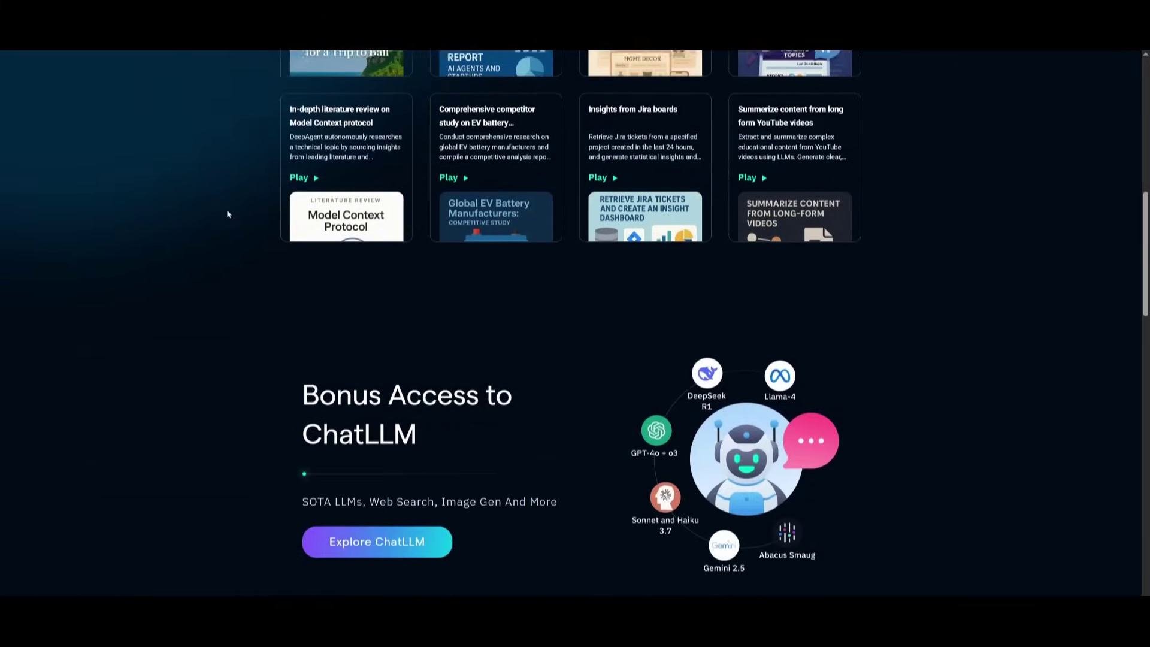
{"action": "scroll", "coordinate": [226, 214], "scroll_direction": "down", "scroll_amount": 9}
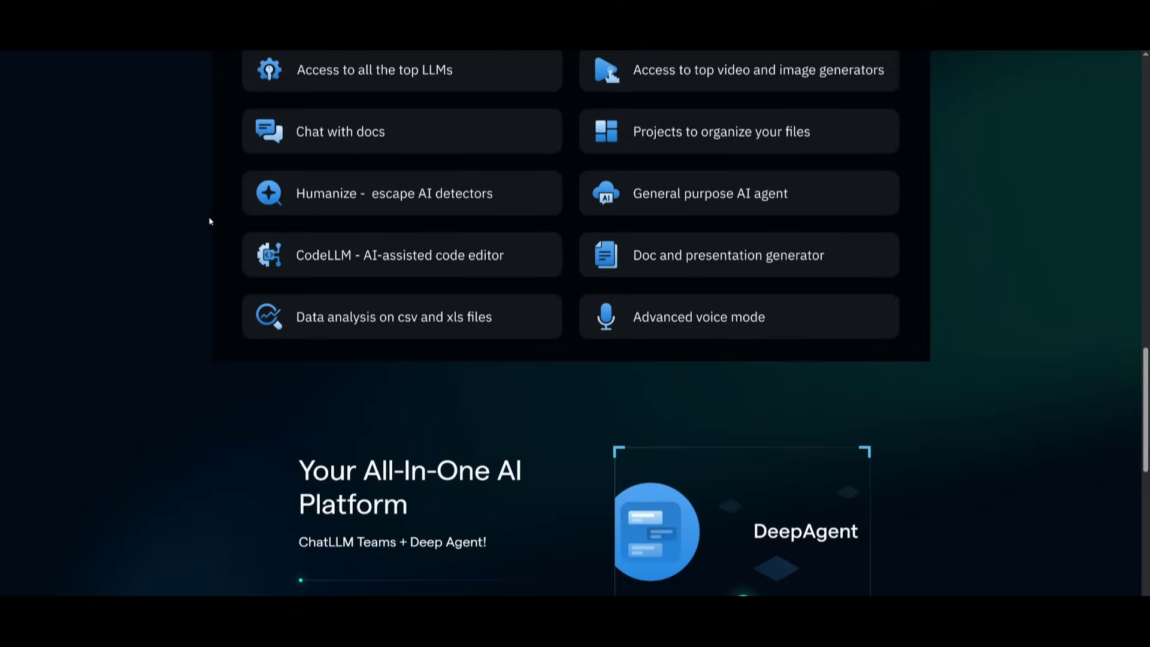
{"action": "scroll", "coordinate": [210, 220], "scroll_direction": "down", "scroll_amount": 4}
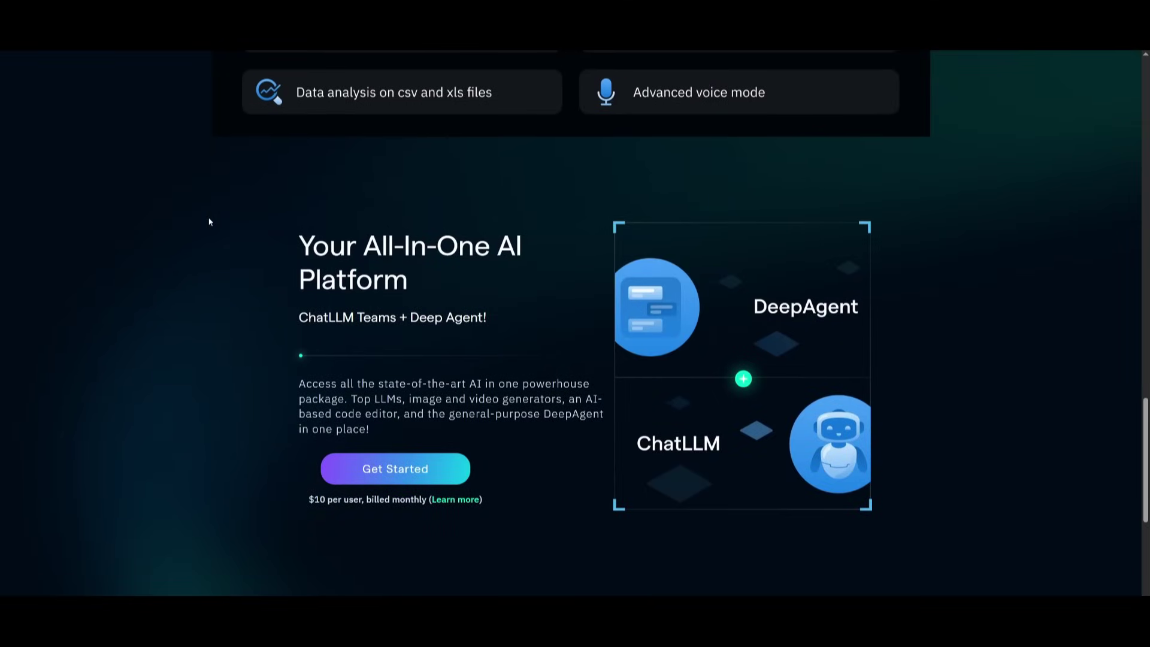
{"action": "scroll", "coordinate": [205, 223], "scroll_direction": "down", "scroll_amount": 4}
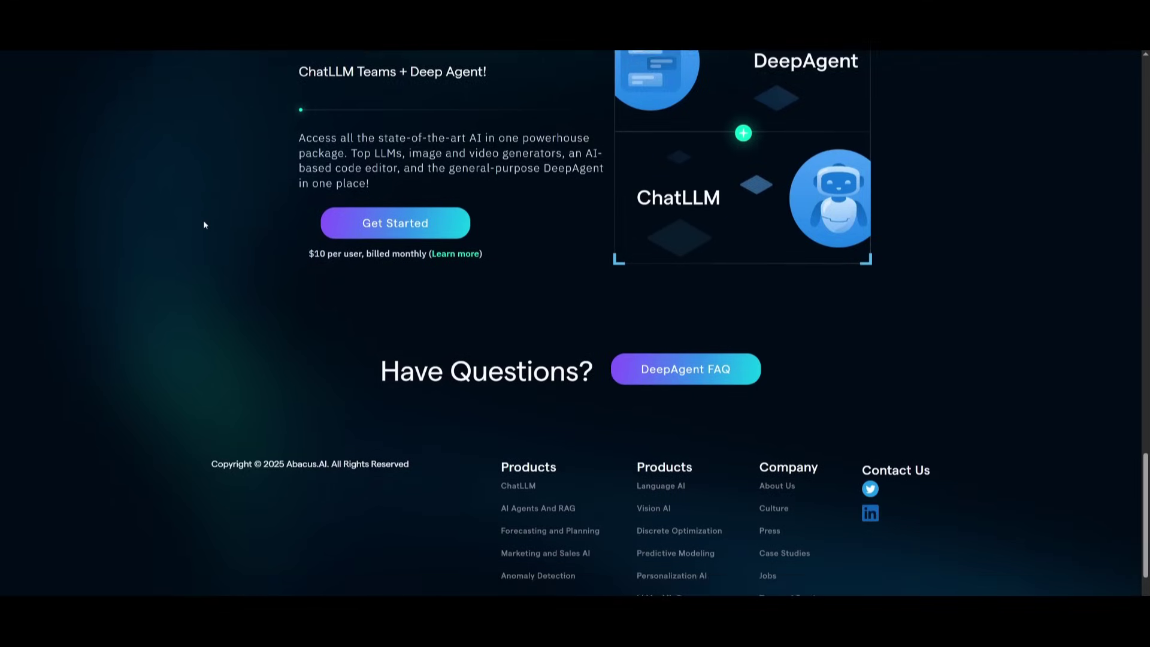
{"action": "scroll", "coordinate": [395, 252], "scroll_direction": "up", "scroll_amount": 10}
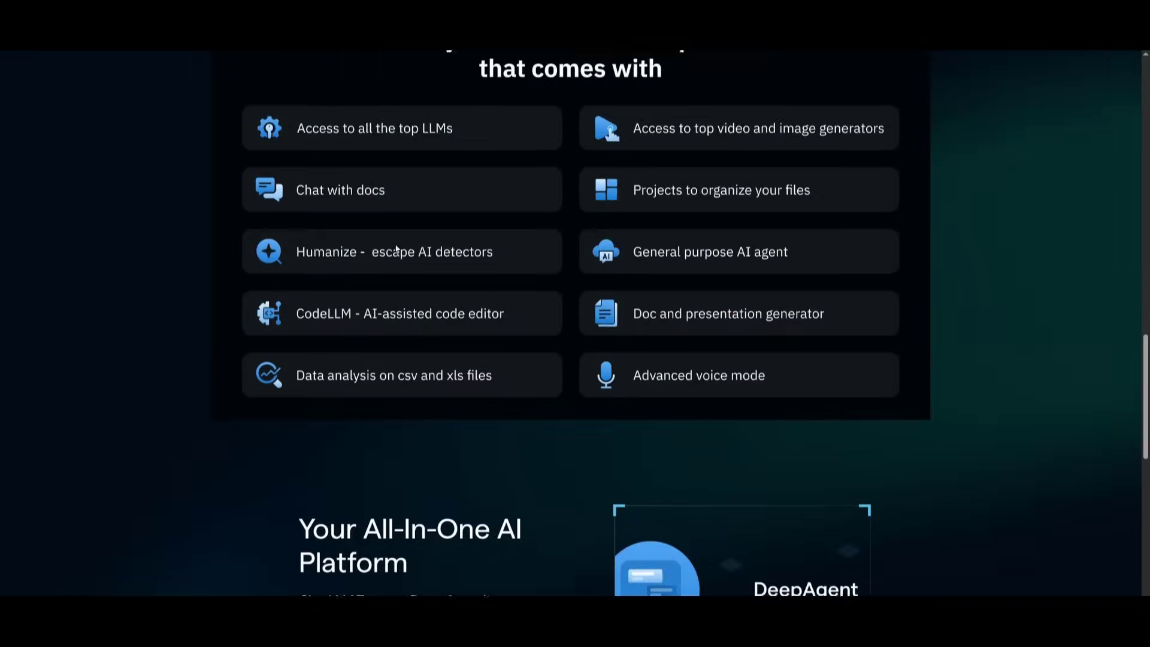
{"action": "scroll", "coordinate": [395, 252], "scroll_direction": "up", "scroll_amount": 15}
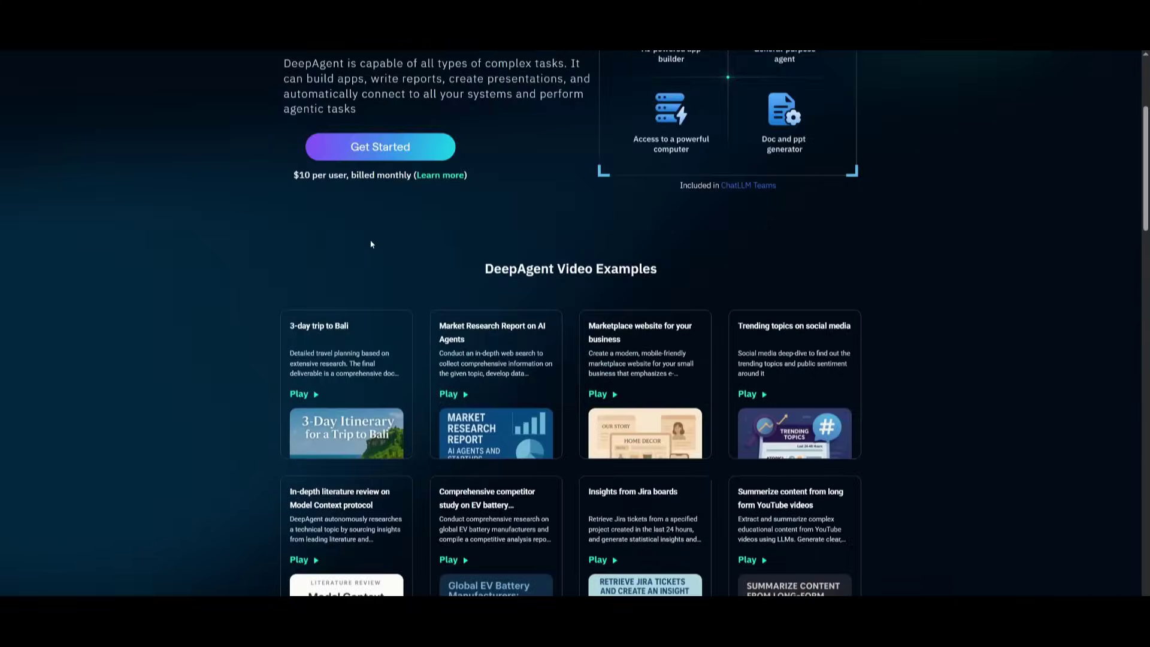
{"action": "scroll", "coordinate": [365, 251], "scroll_direction": "up", "scroll_amount": 4}
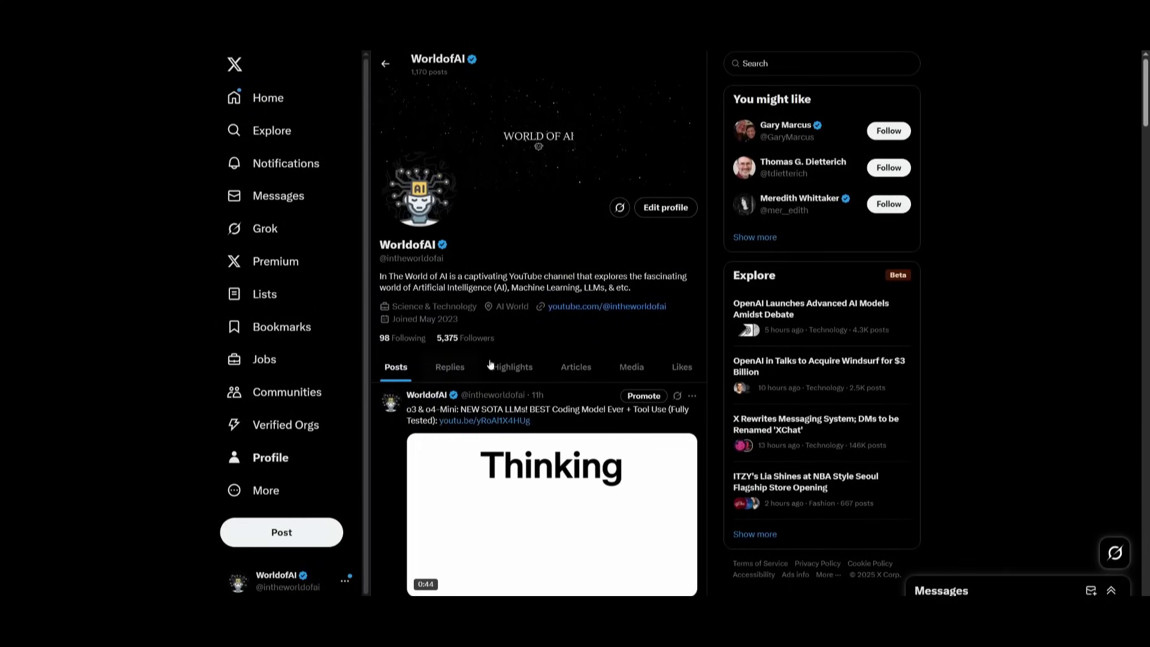
- Scroll down through WorldofAI's recent posts on X, then back to the top
{"action": "scroll", "coordinate": [491, 384], "scroll_direction": "down", "scroll_amount": 10}
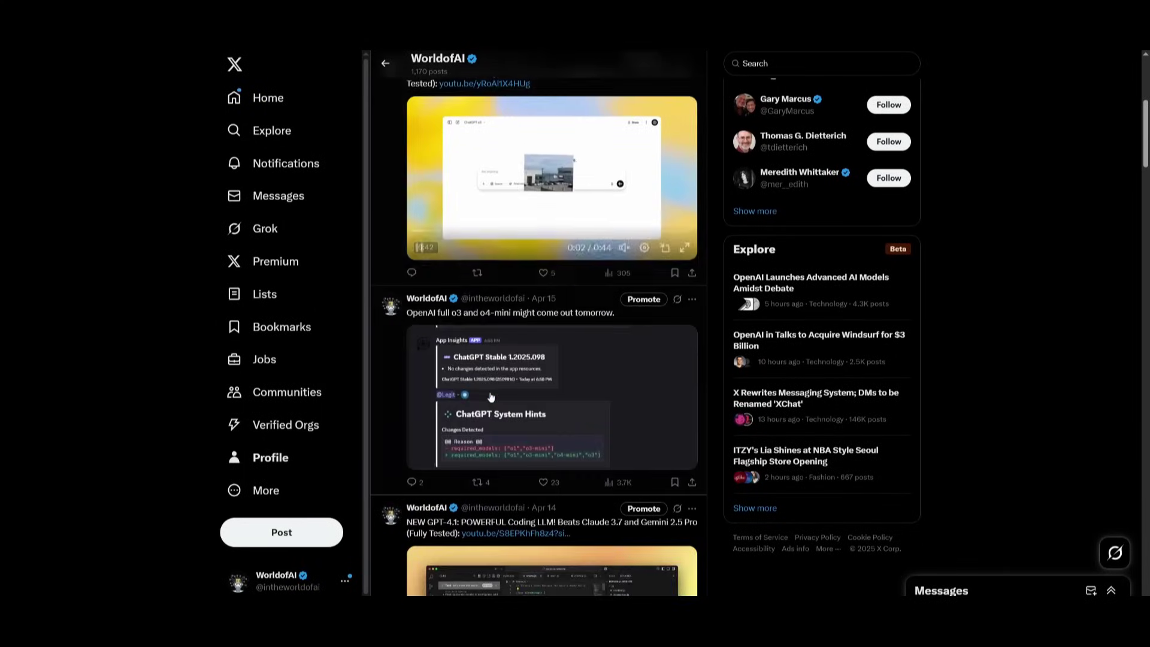
{"action": "scroll", "coordinate": [491, 383], "scroll_direction": "down", "scroll_amount": 15}
{"action": "scroll", "coordinate": [476, 369], "scroll_direction": "up", "scroll_amount": 20}
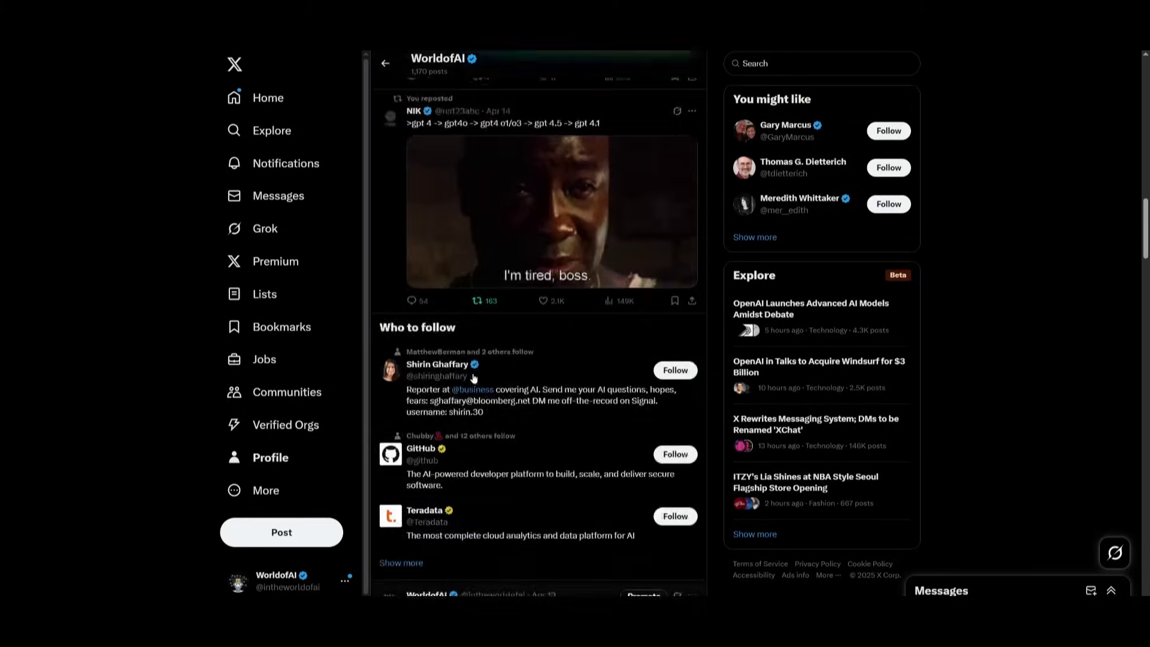
{"action": "scroll", "coordinate": [476, 369], "scroll_direction": "up", "scroll_amount": 10}
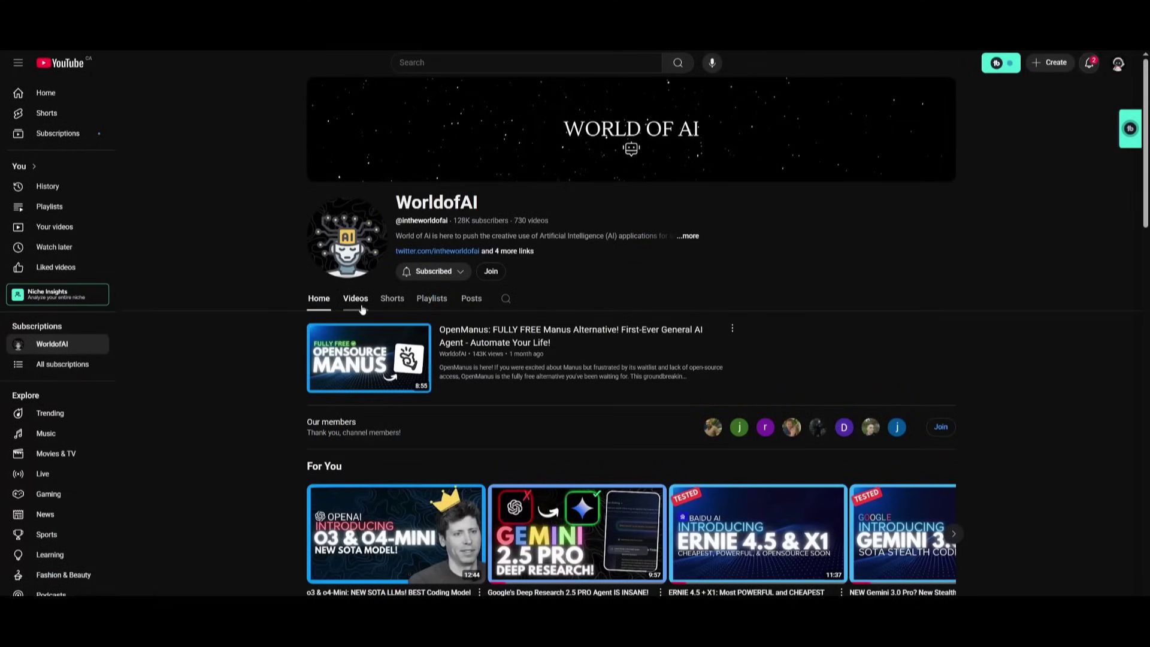
- Show the WorldofAI Videos tab and scroll the uploads from o3 & o4-mini to Gemma 3
{"action": "left_click", "coordinate": [355, 299]}
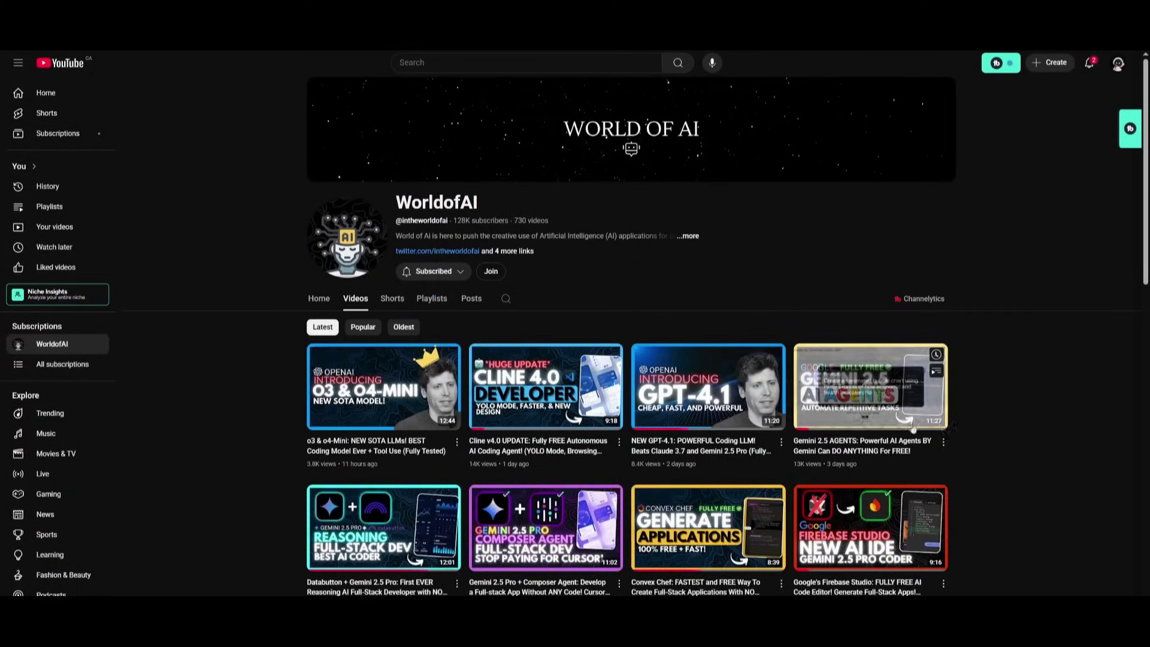
{"action": "scroll", "coordinate": [483, 453], "scroll_direction": "down", "scroll_amount": 4}
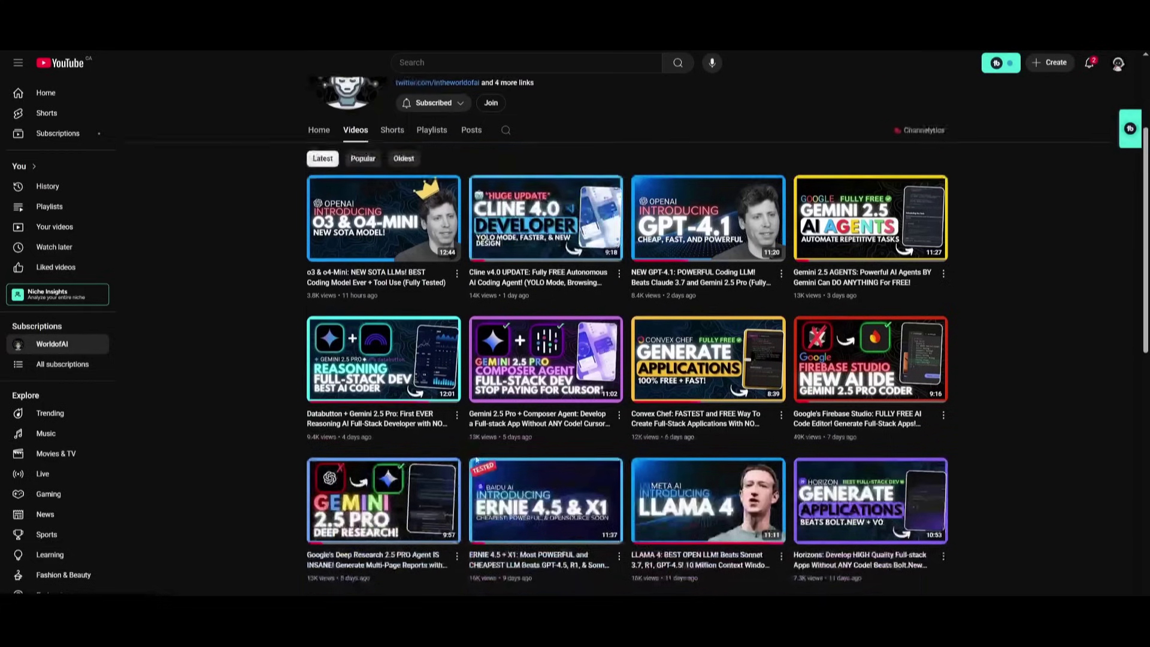
{"action": "scroll", "coordinate": [483, 453], "scroll_direction": "down", "scroll_amount": 9}
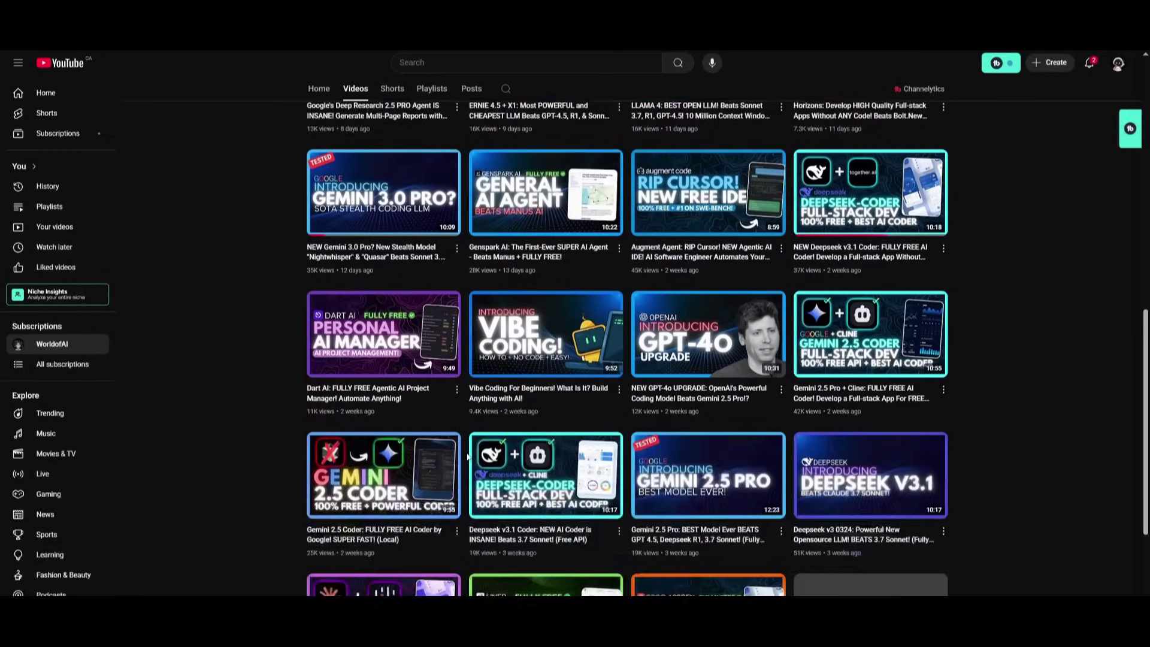
{"action": "scroll", "coordinate": [307, 481], "scroll_direction": "down", "scroll_amount": 7}
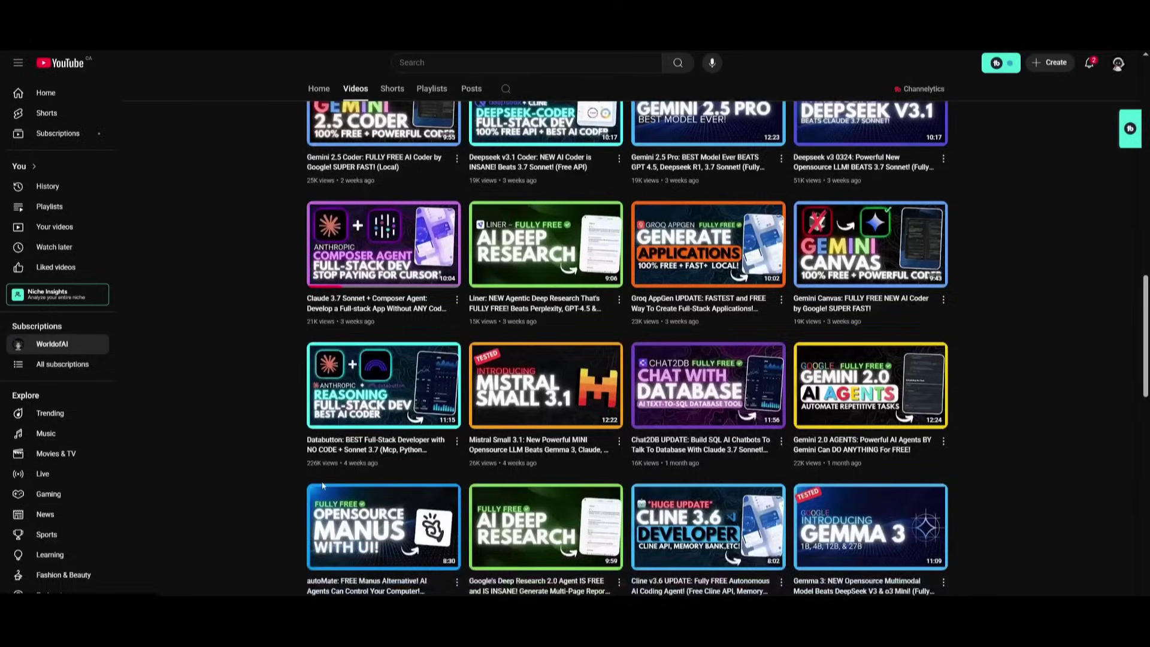